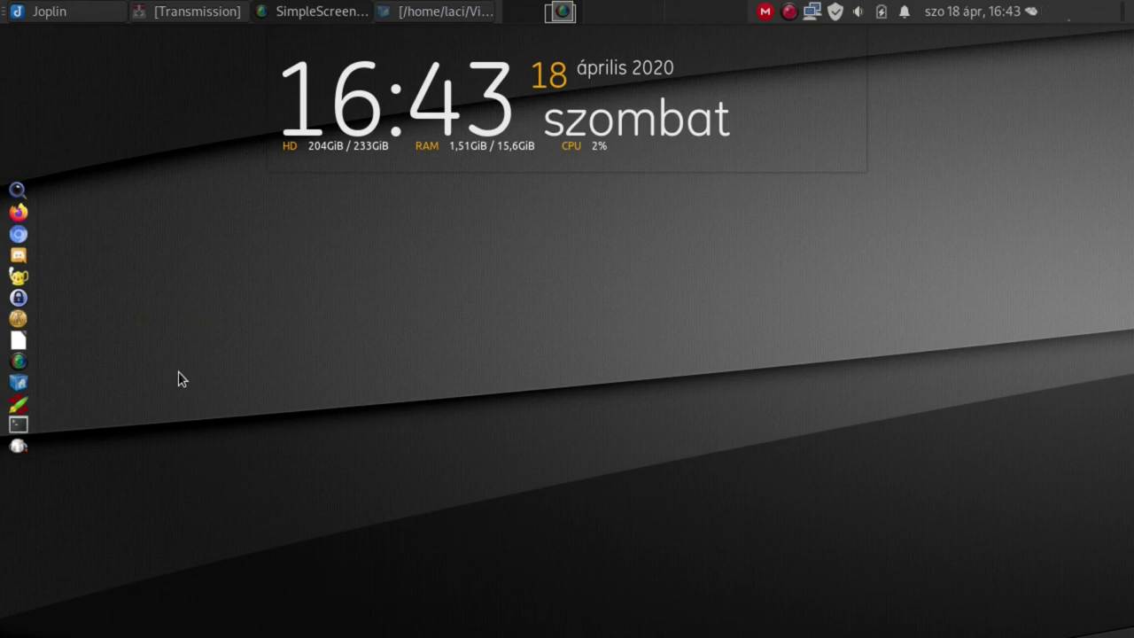
Step: Open the SpaceFM file manager, show hidden files in the home folder and open its .config folder
left_click(18, 381)
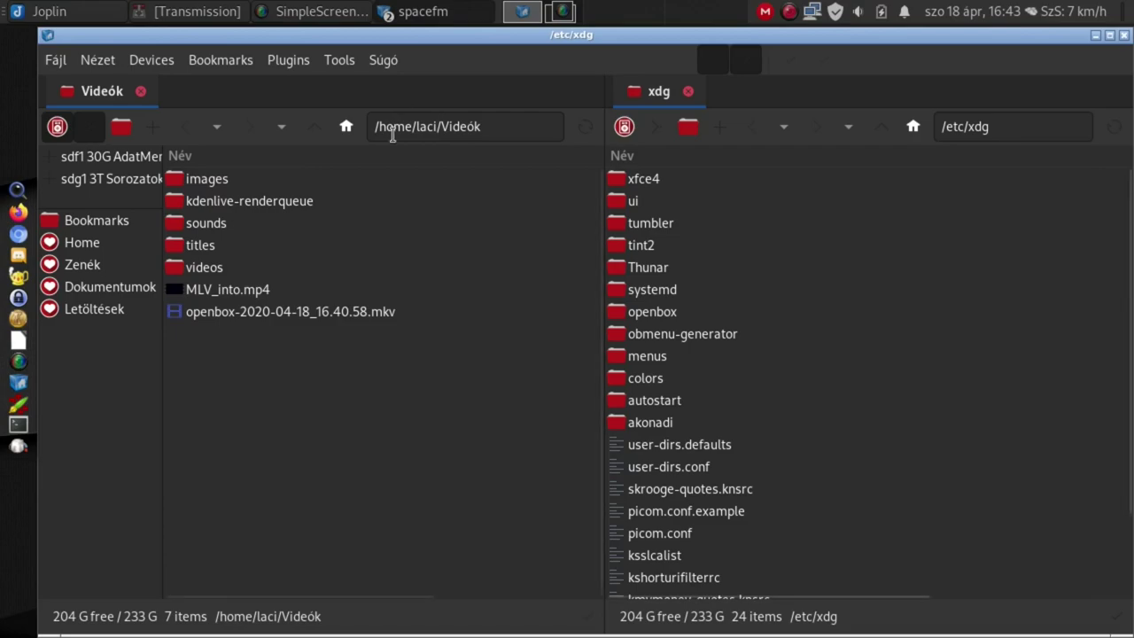
left_click(344, 127)
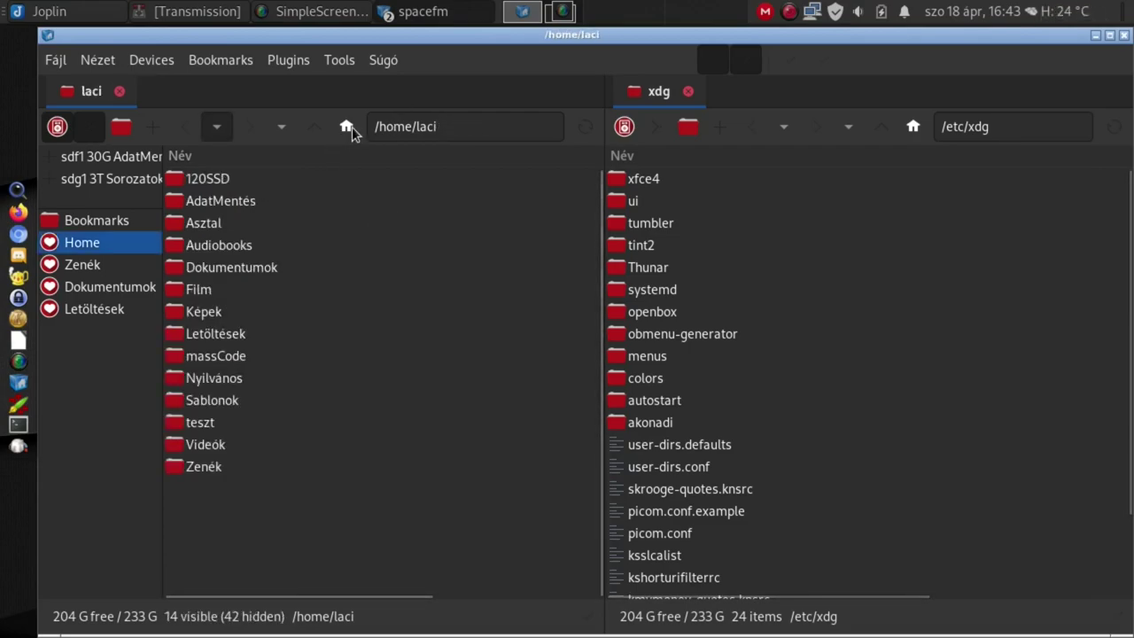
key("ctrl+h")
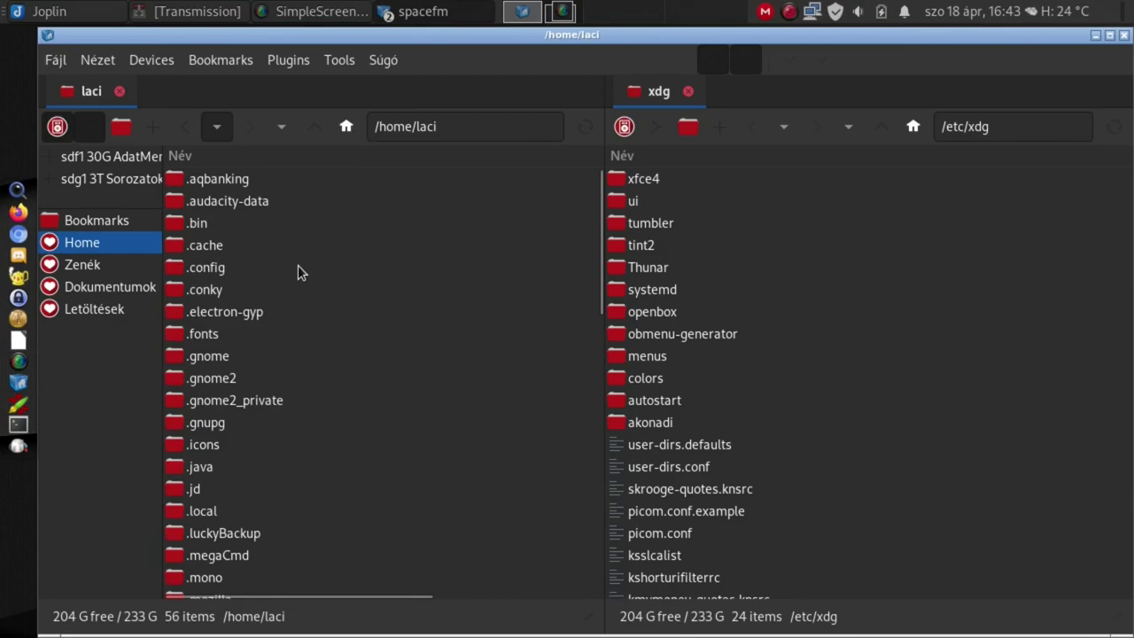
double_click(195, 271)
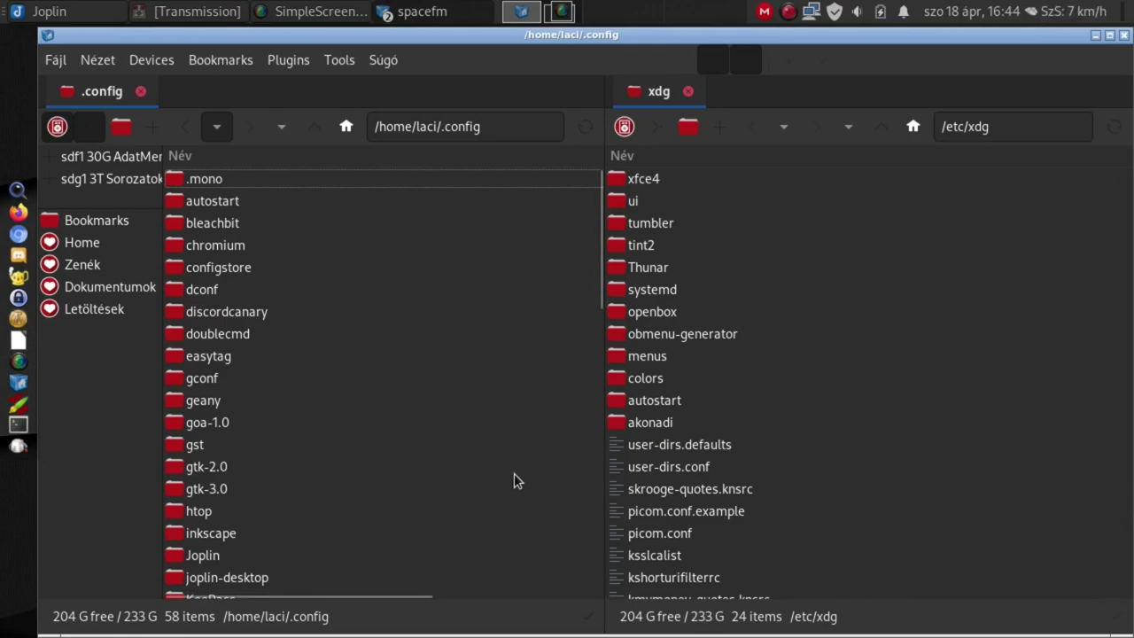
Step: Select picom.conf in /etc/xdg and open a root file manager window there, authenticating with the root password
left_click(653, 535)
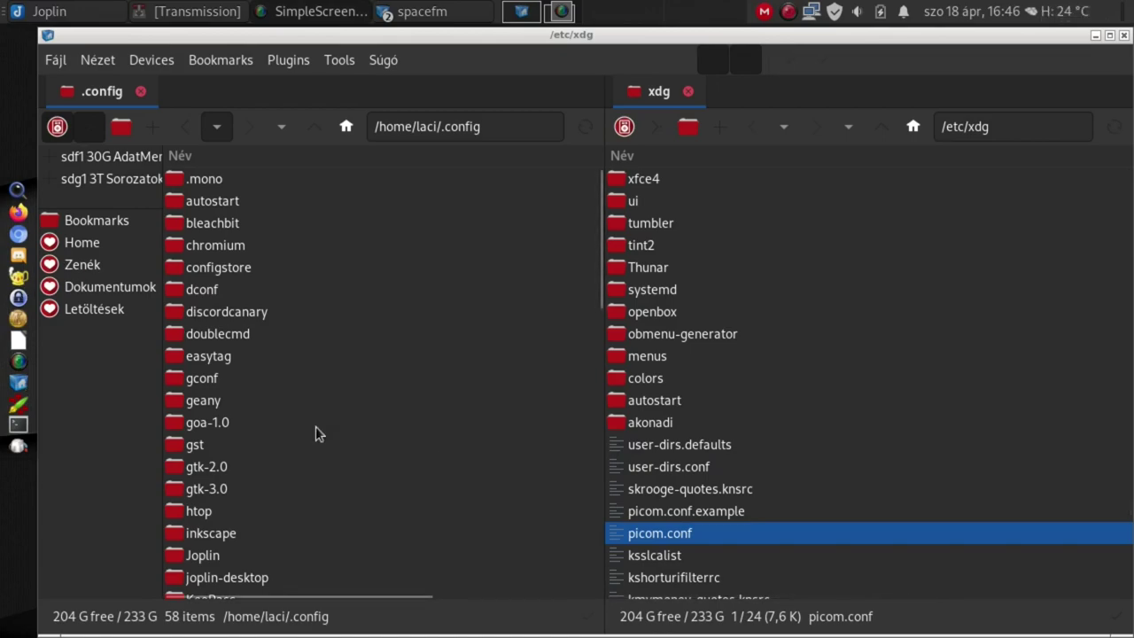
left_click(55, 64)
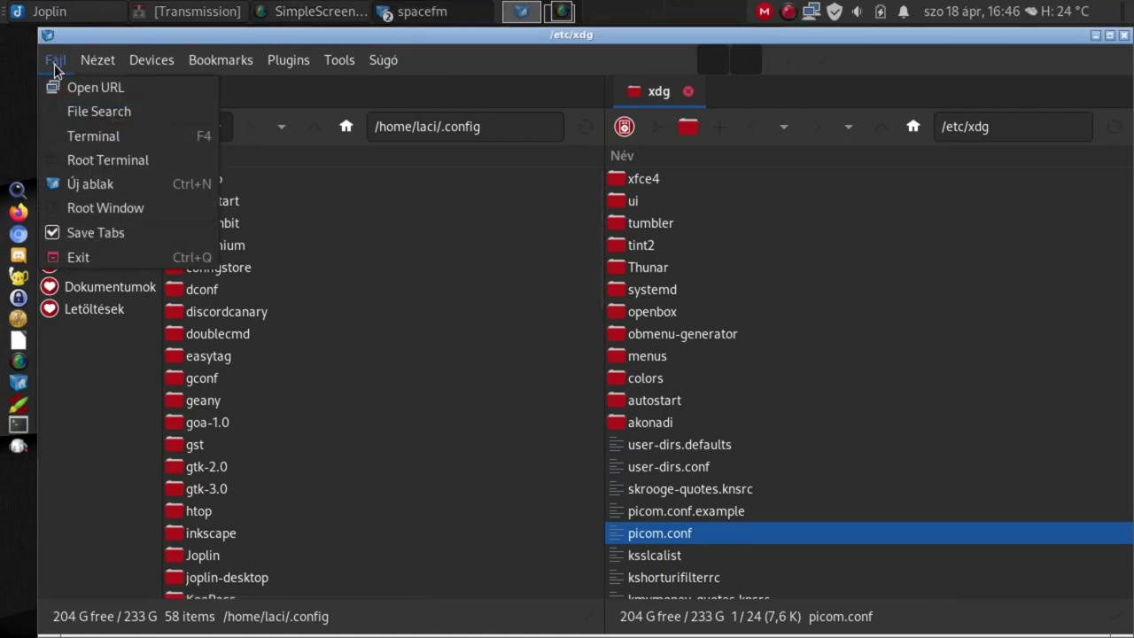
left_click(78, 210)
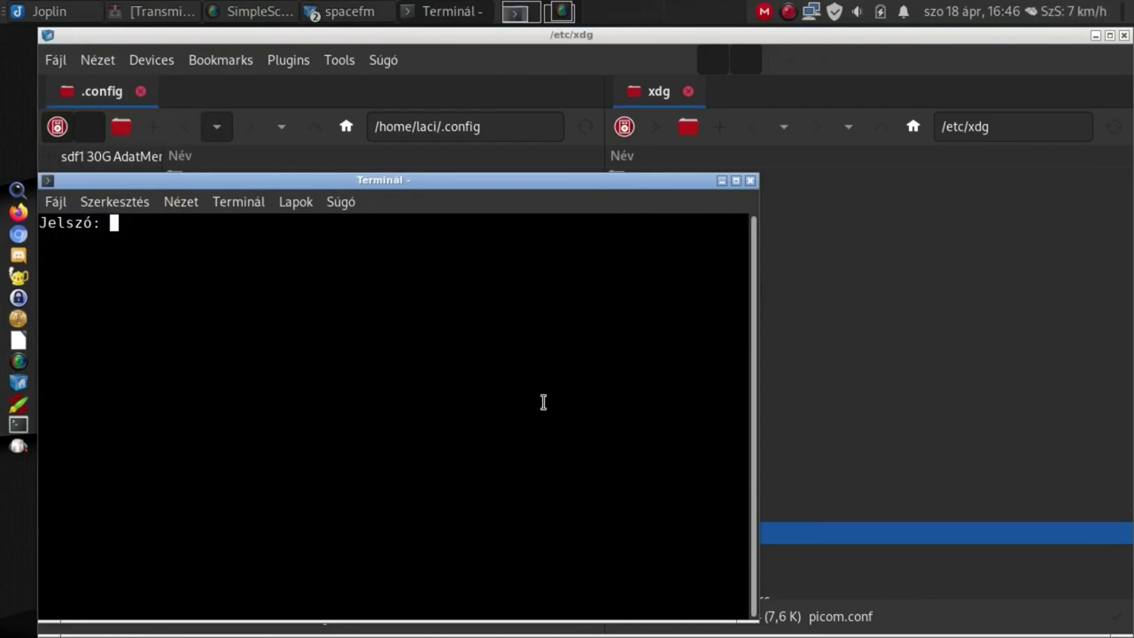
key("Return")
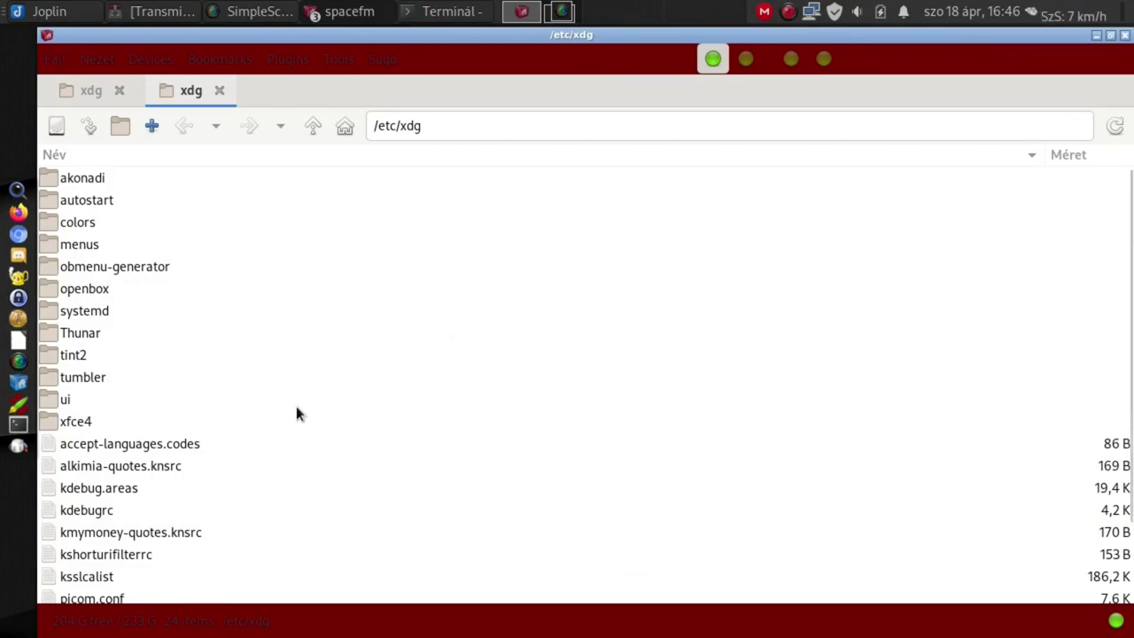
Step: Open picom.conf from the root /etc/xdg window in Geany, and minimise the editor
scroll(296, 413, "down", 2)
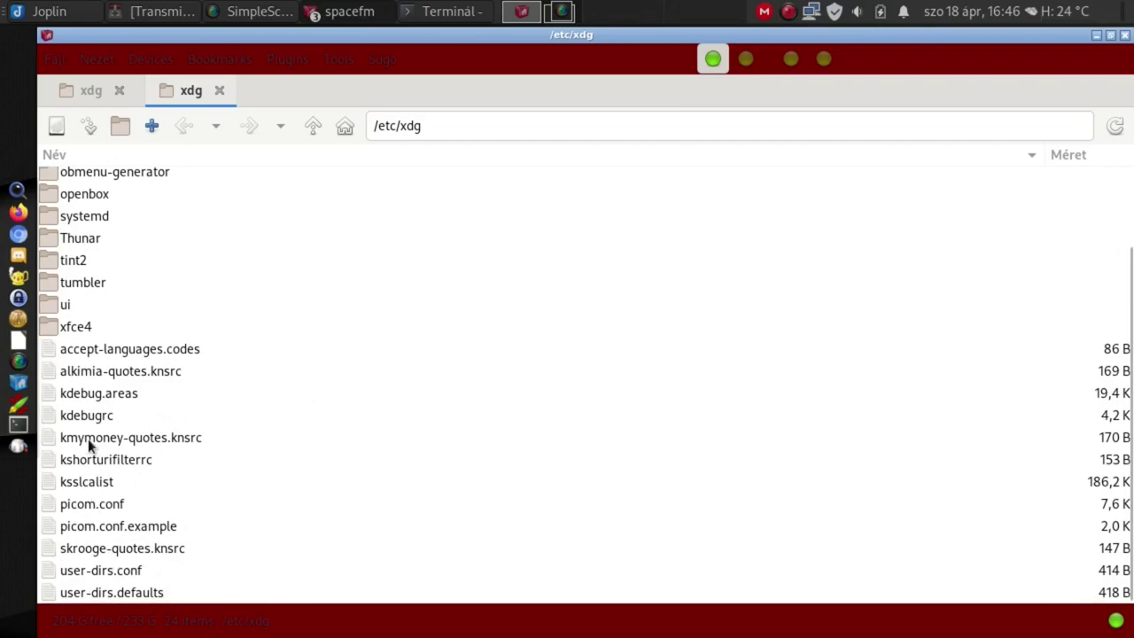
double_click(83, 503)
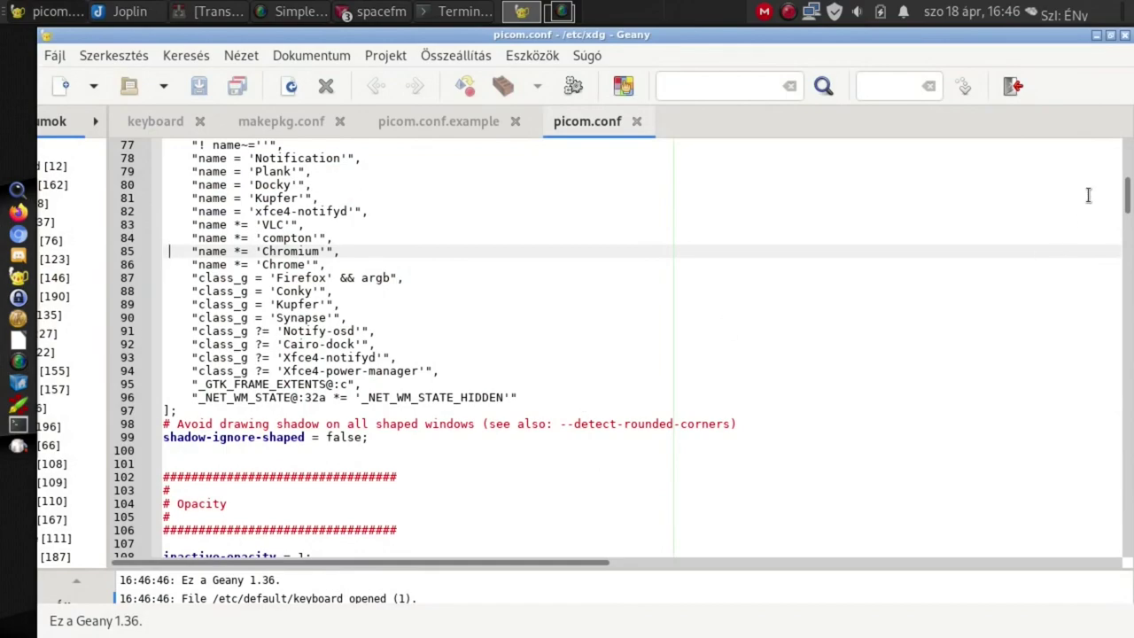
left_click(1096, 37)
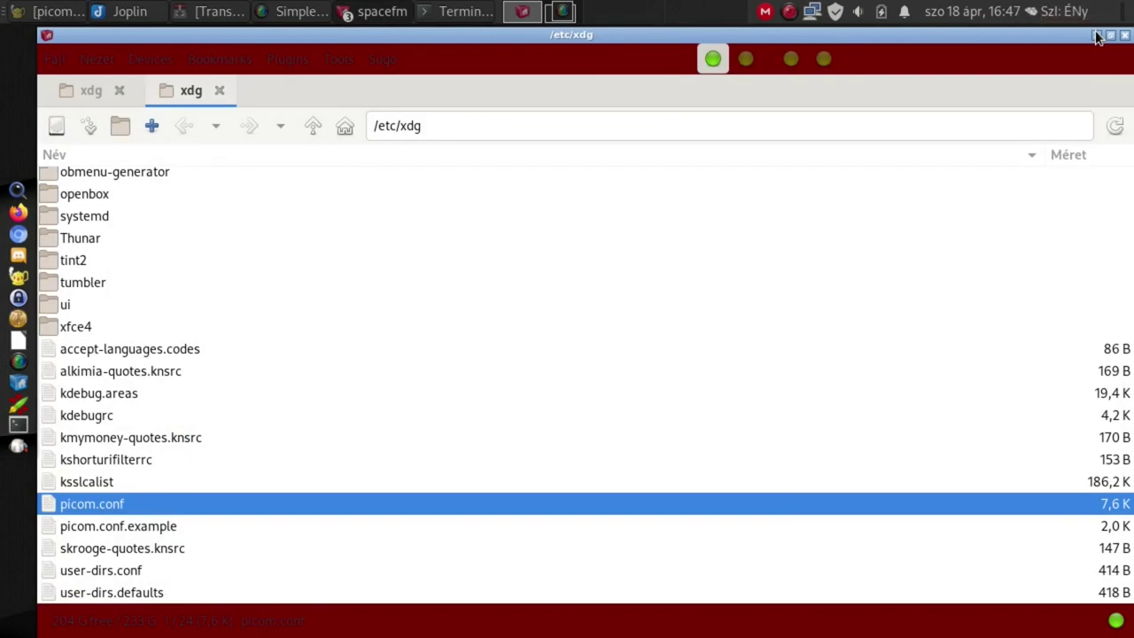
Step: Open picom.conf with Geany, set as the default application for plain text documents, and minimise the editor
right_click(96, 501)
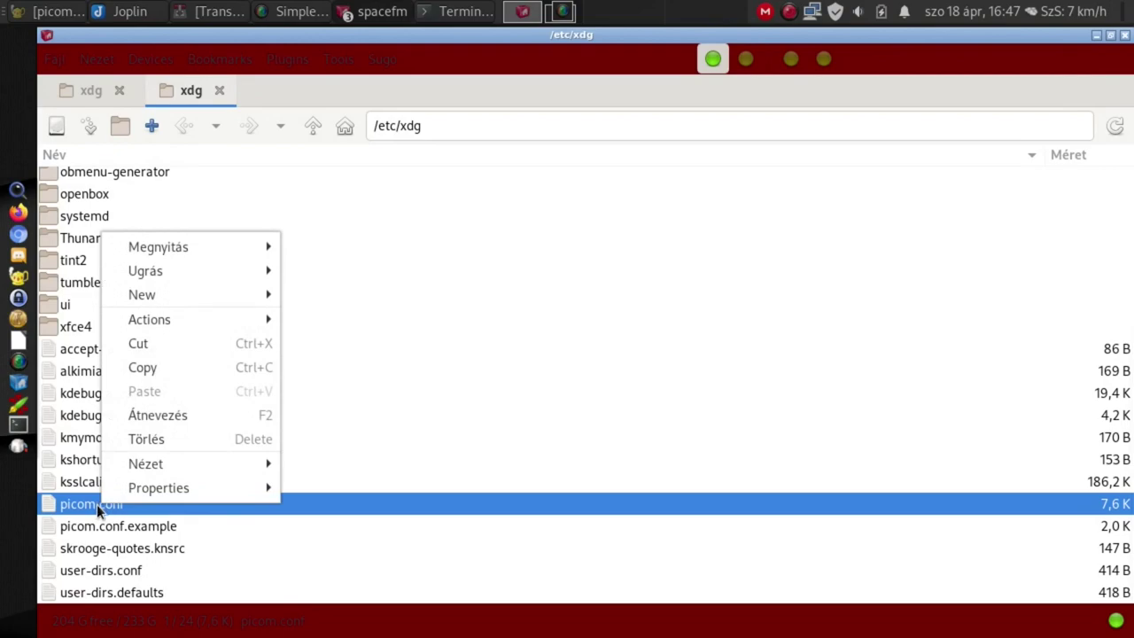
mouse_move(279, 246)
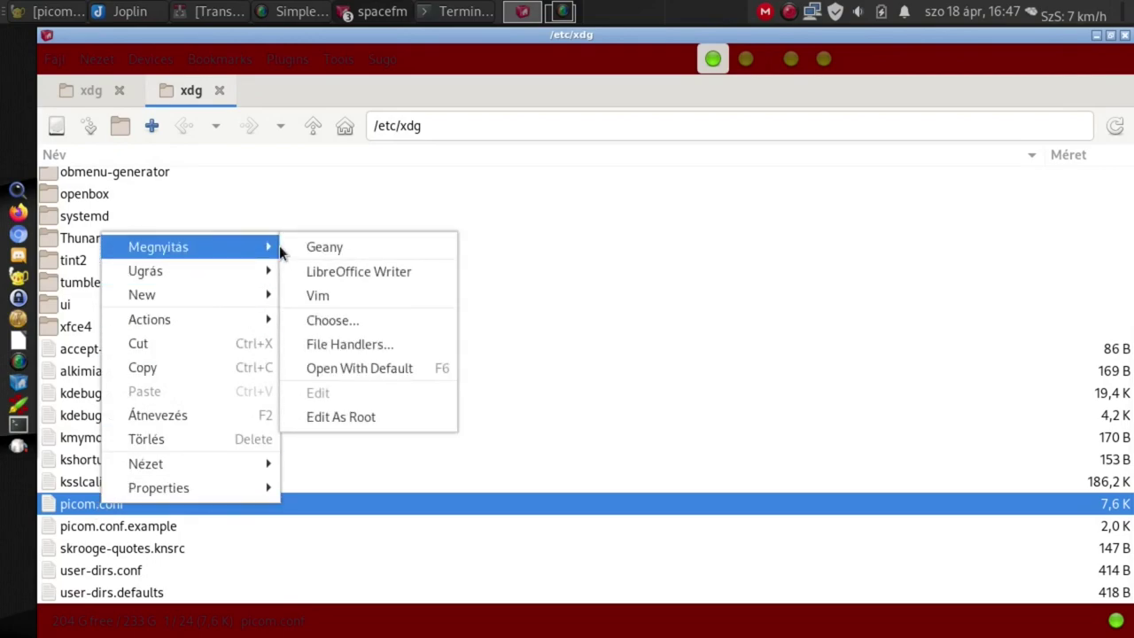
left_click(343, 324)
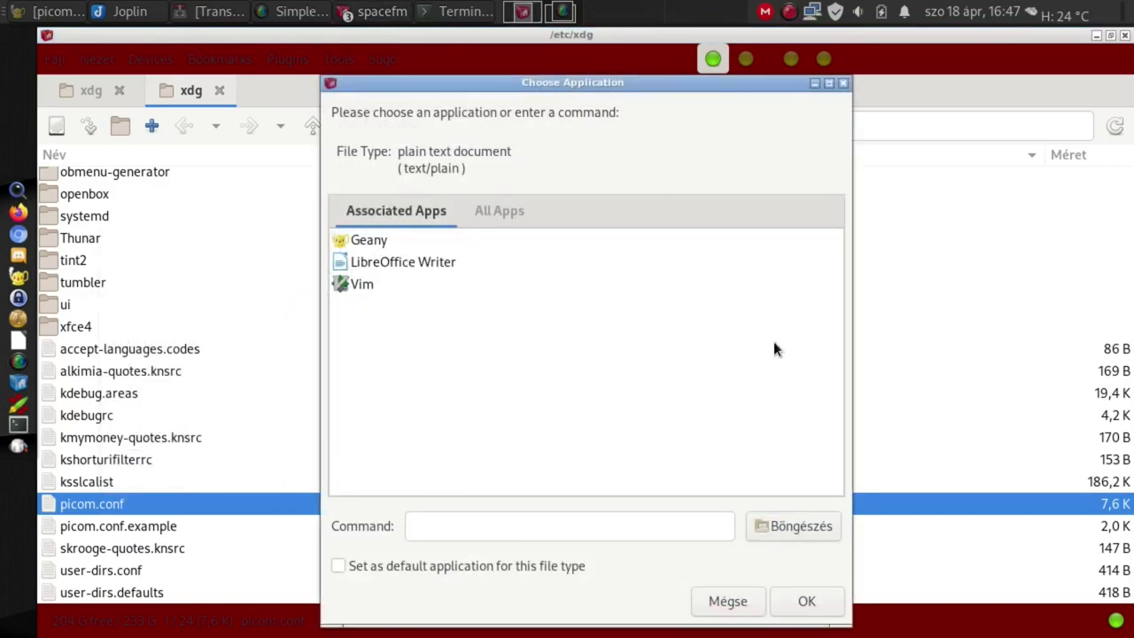
left_click(500, 212)
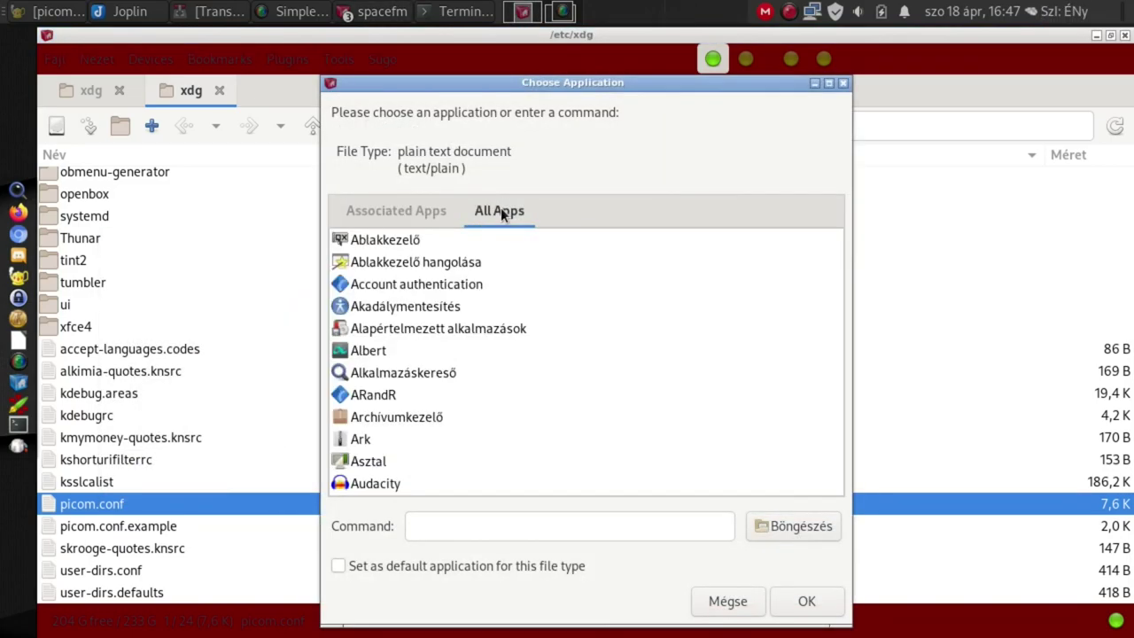
left_click(410, 209)
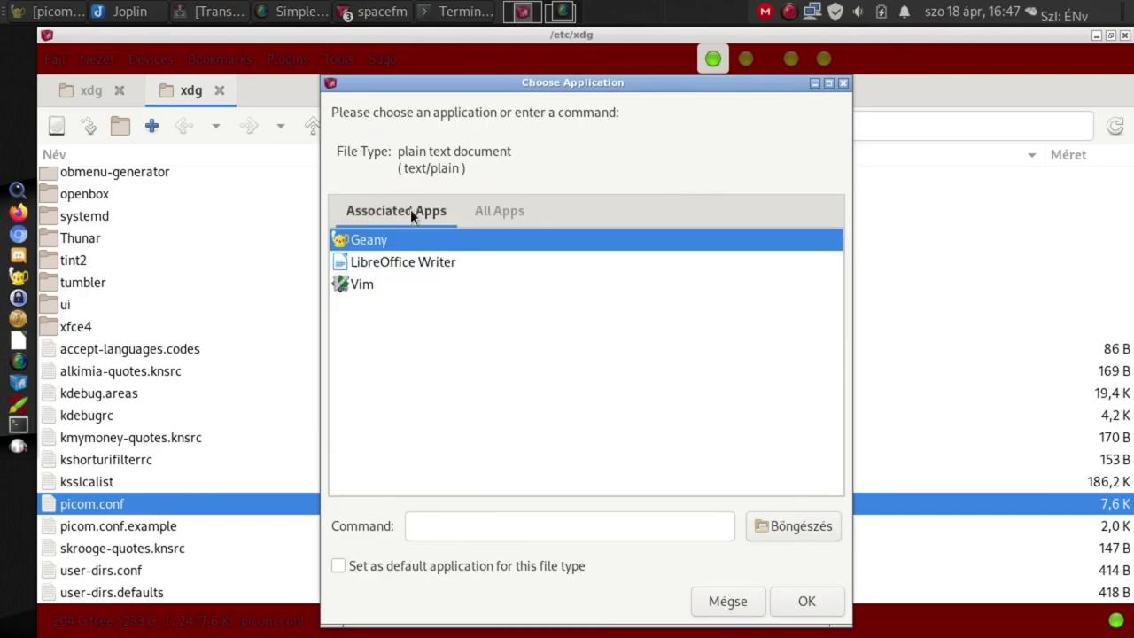
left_click(338, 565)
left_click(807, 602)
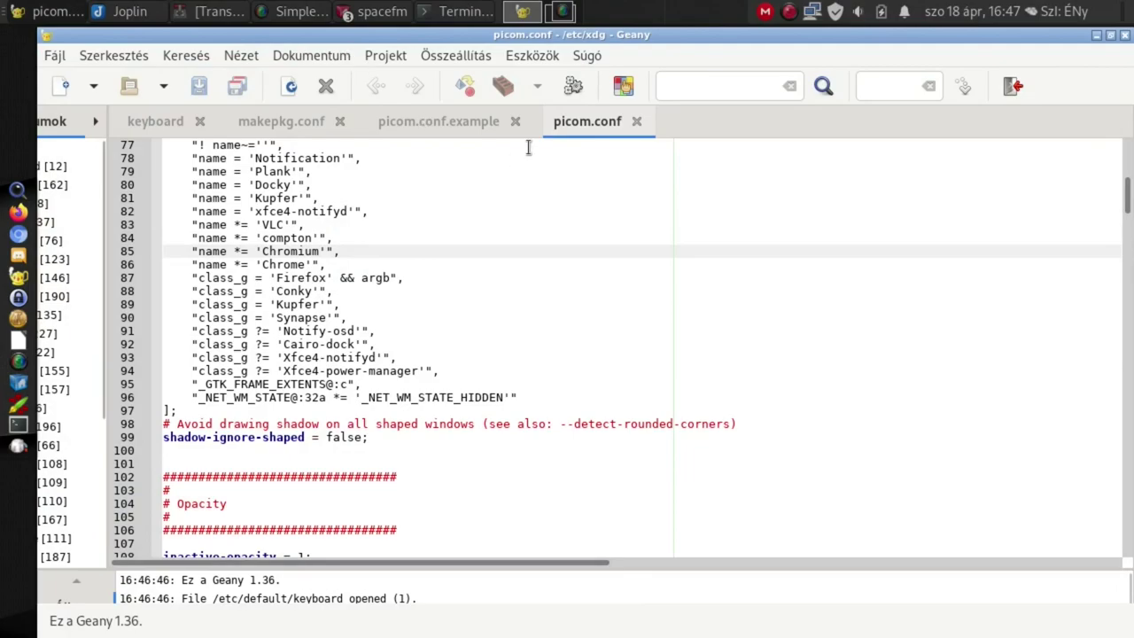
left_click(58, 11)
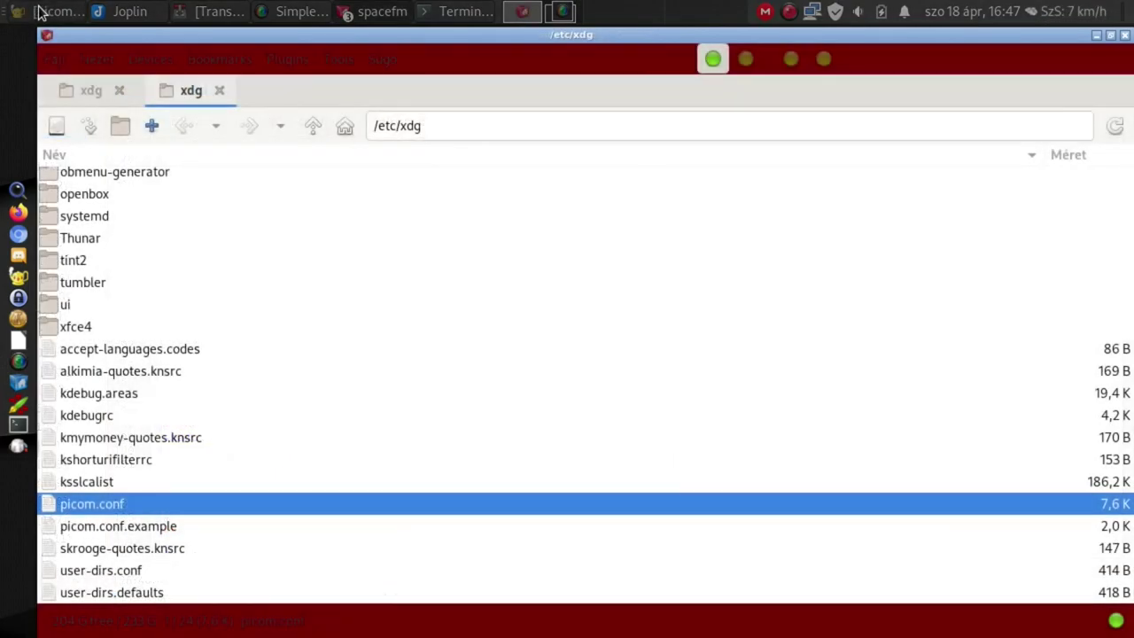
Step: Reopen picom.conf and change the Conky class_g entry in the shadow-exclude list to lowercase 'conky'
double_click(104, 501)
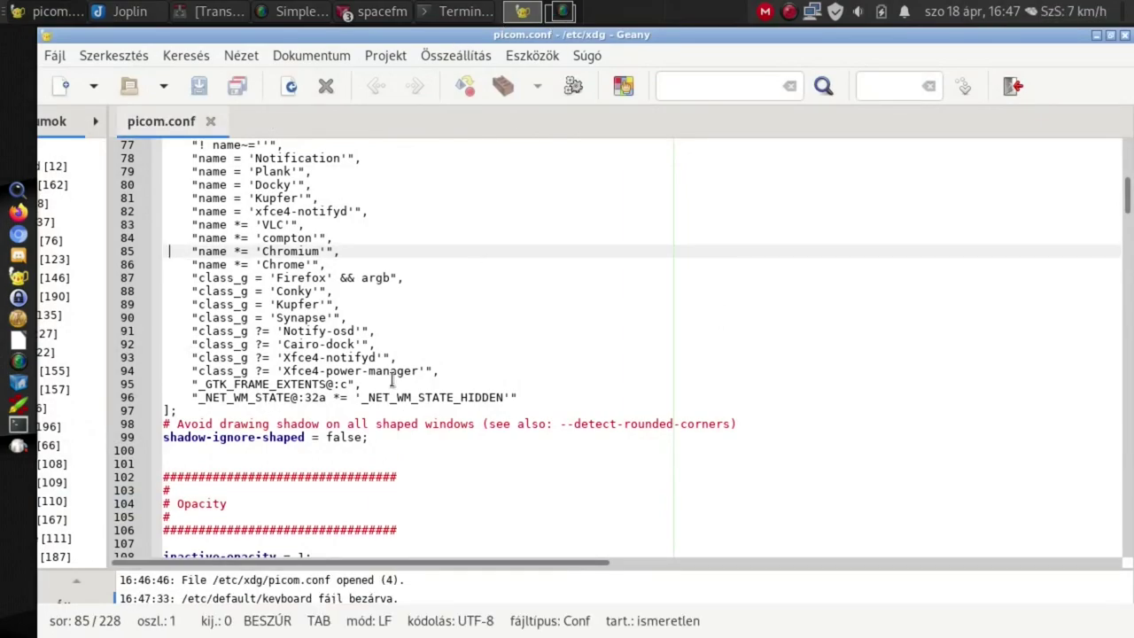
scroll(390, 397, "up", 20)
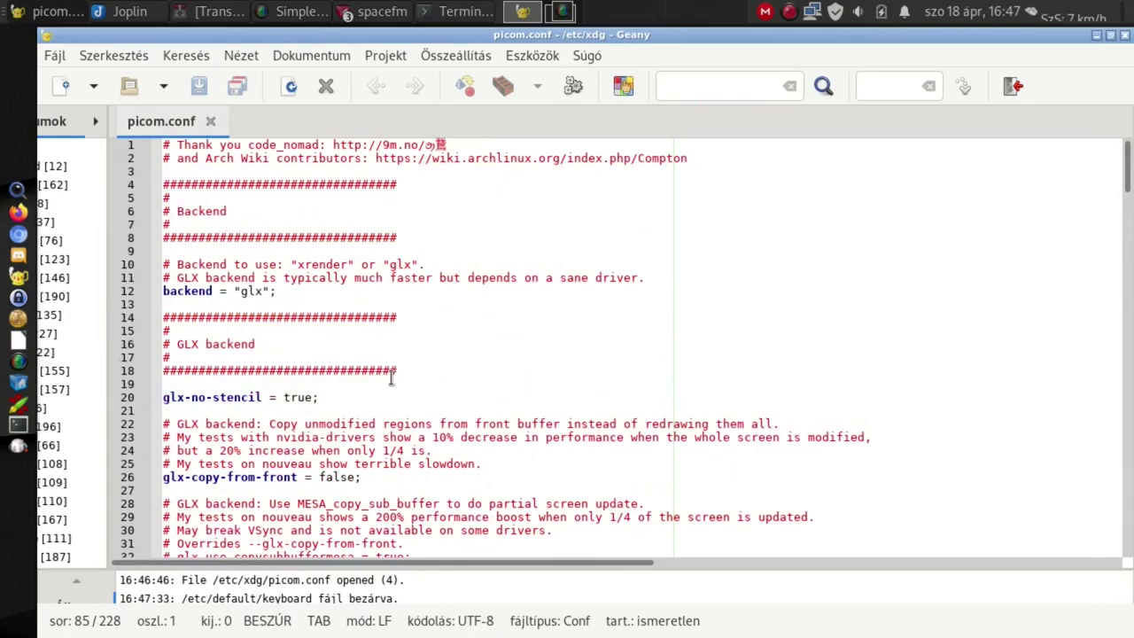
scroll(393, 379, "down", 8)
scroll(390, 379, "down", 2)
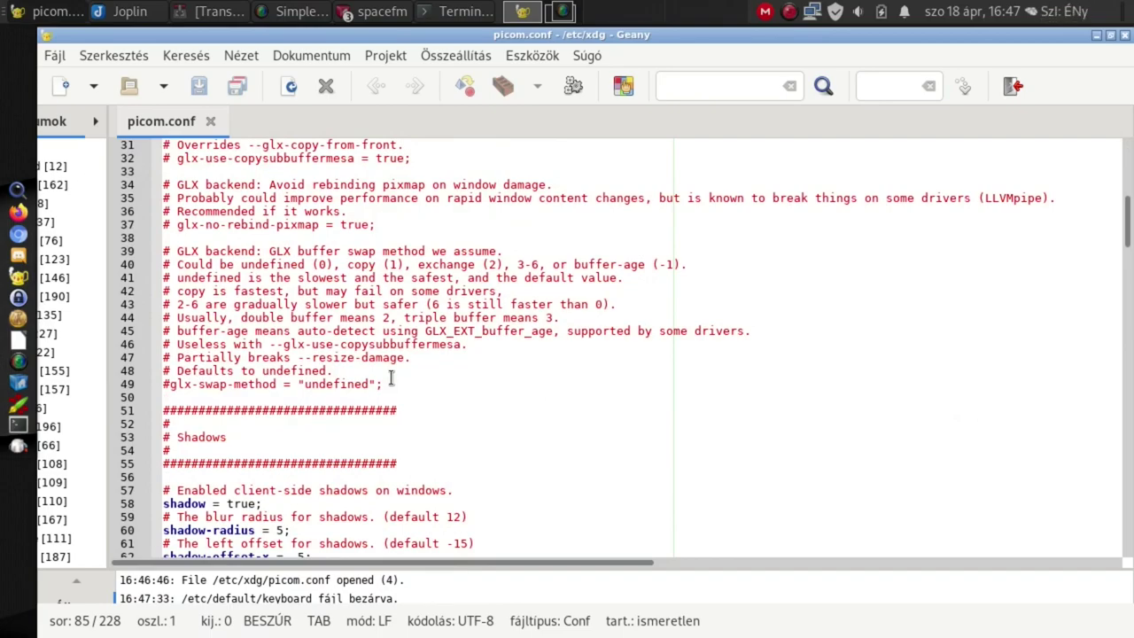
scroll(391, 379, "down", 5)
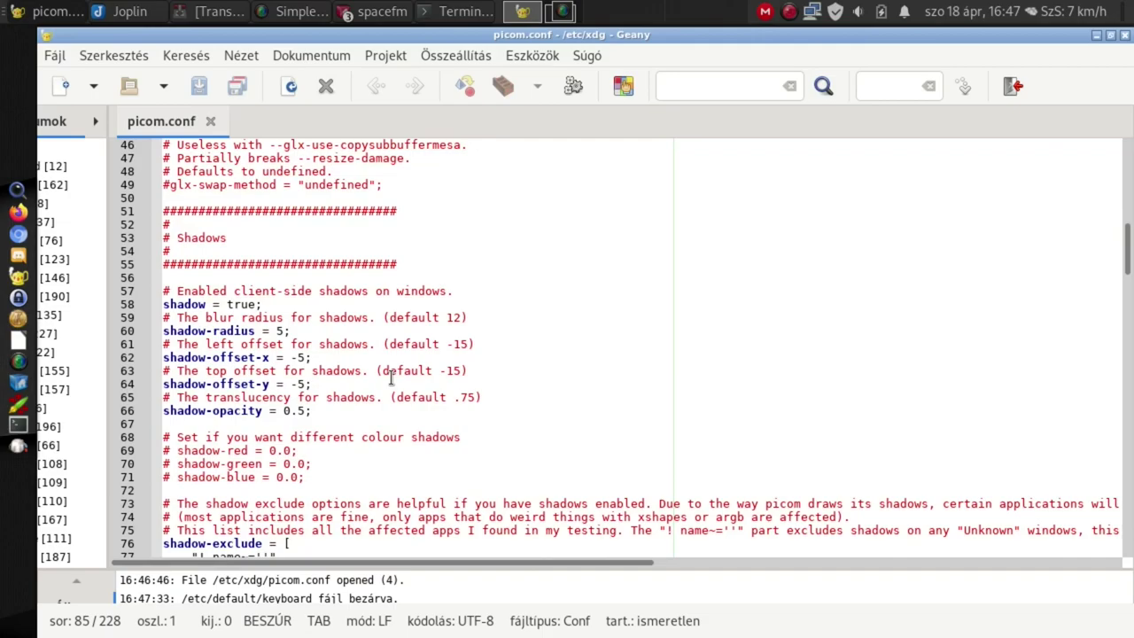
scroll(391, 380, "down", 8)
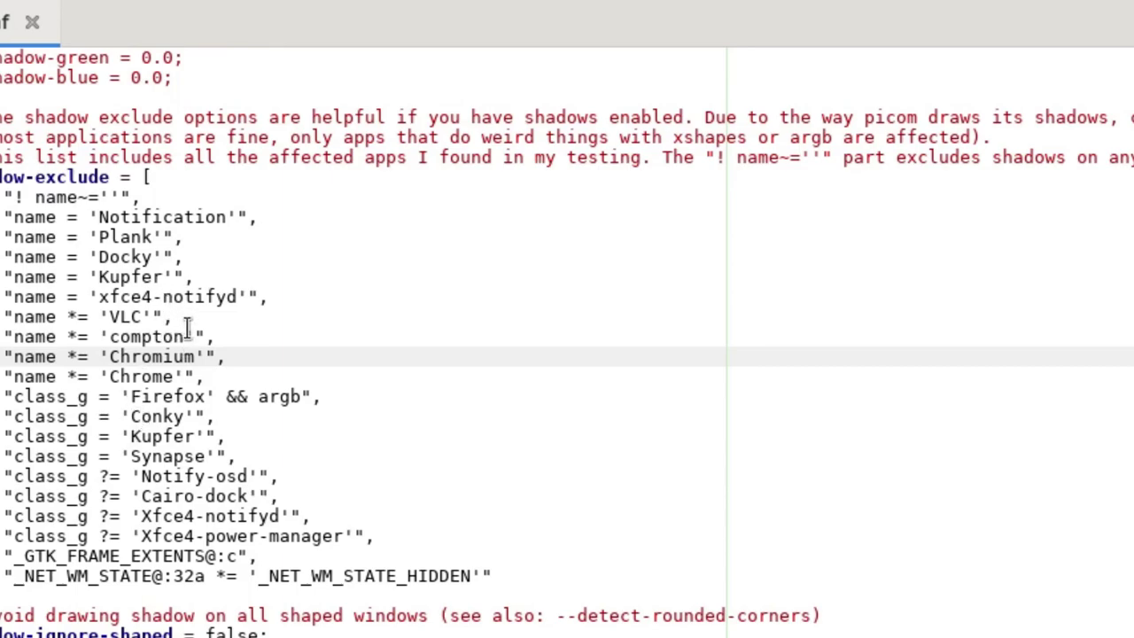
left_click(142, 417)
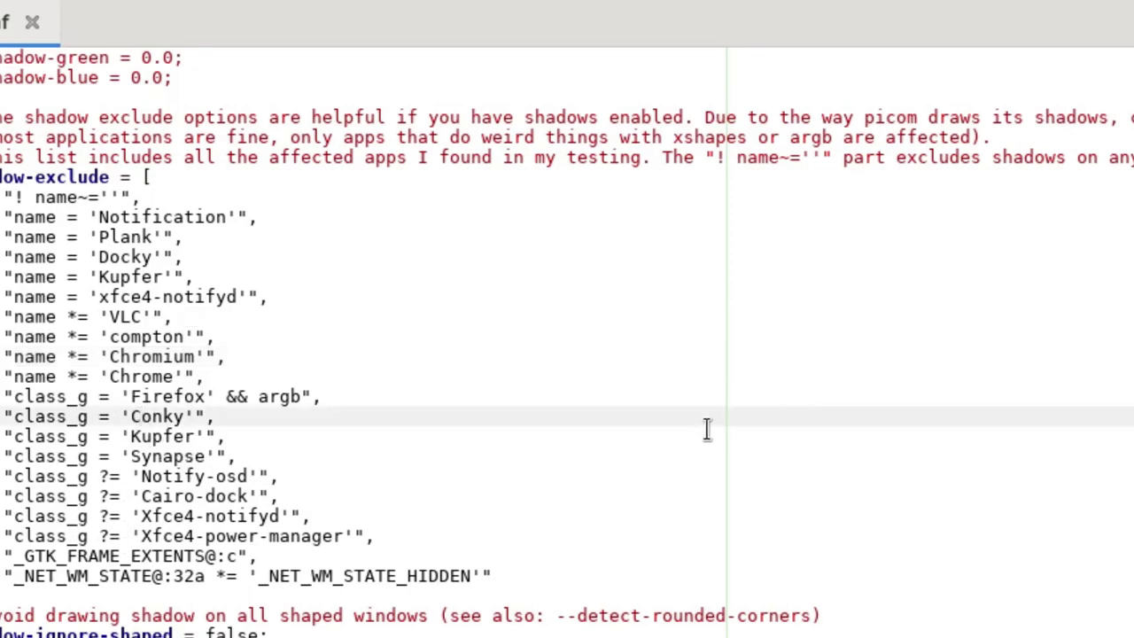
key("BackSpace")
type("c")
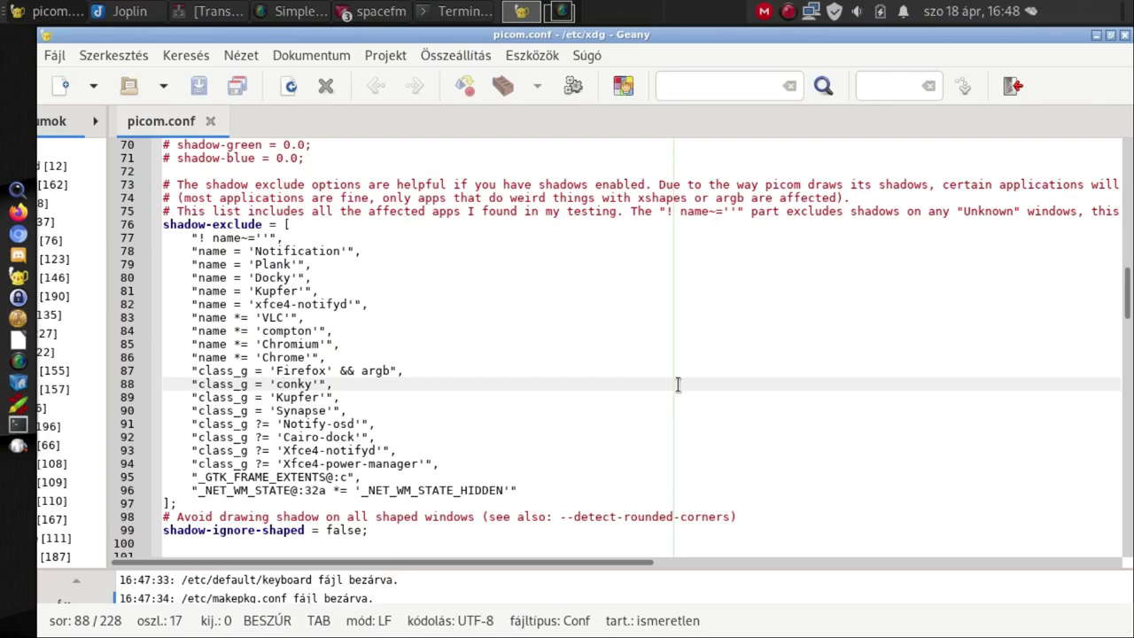
Step: Duplicate the "name *= 'compton'", entry onto a new line directly below it in the shadow-exclude list
key("Up")
key("Up")
key("Up")
key("Up")
key("End")
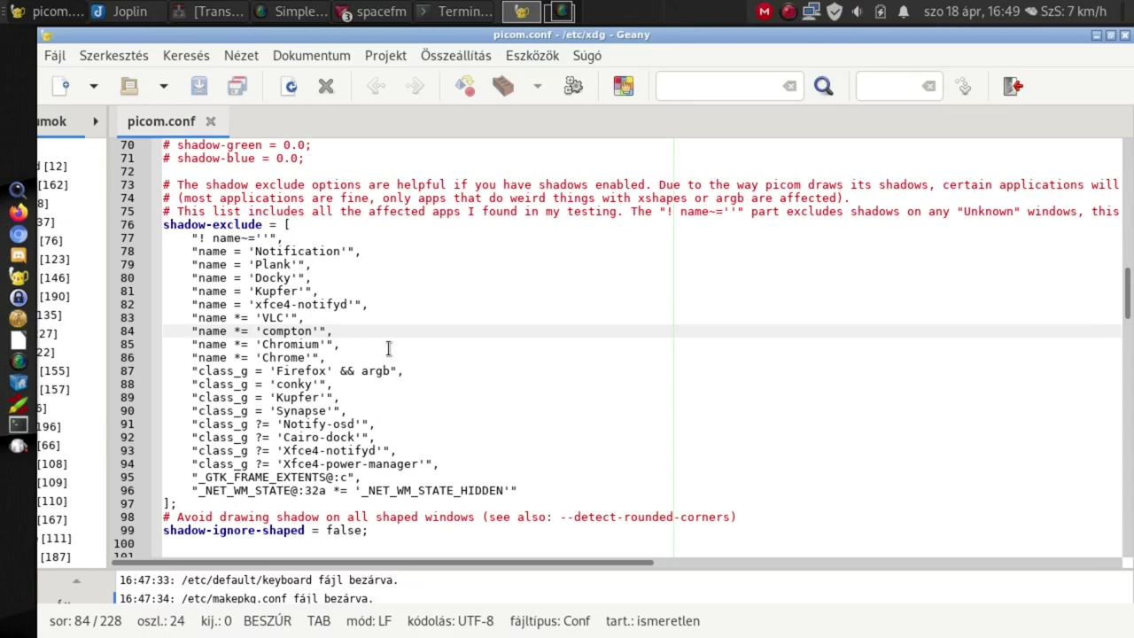
left_click_drag(350, 333, 186, 332)
right_click(241, 333)
left_click(320, 336)
left_click(351, 334)
key("Return")
key("ctrl+v")
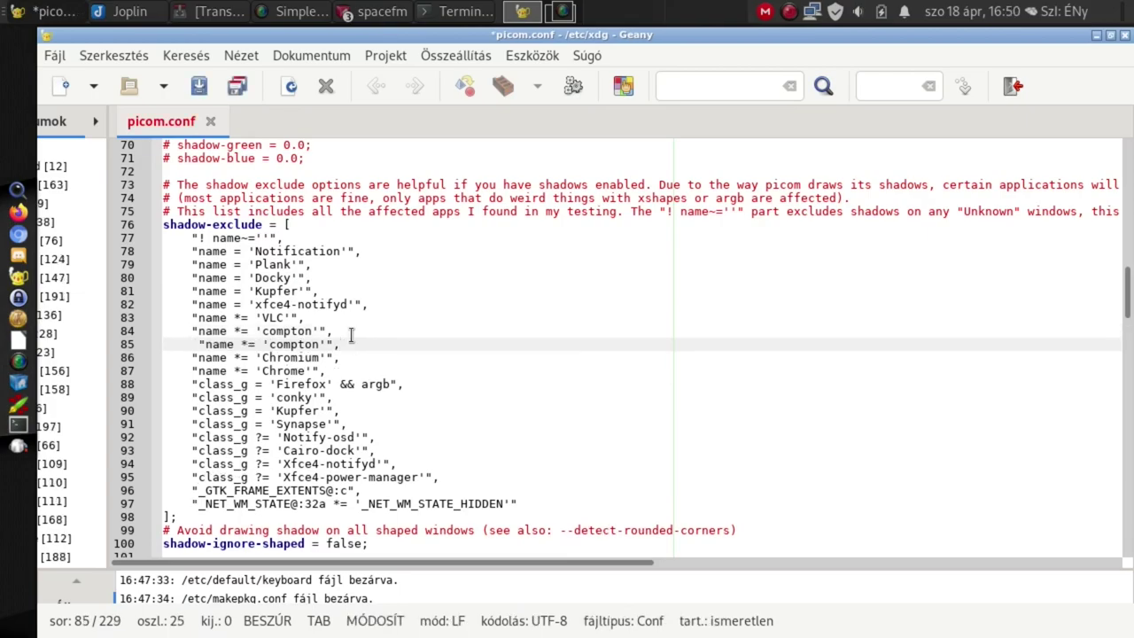
Step: Remove the extra leading space from the duplicated compton line to align it with the other entries
key("Left")
key("Left")
key("Left")
key("Left")
key("Left")
key("Left")
key("Left")
key("Left")
key("Left")
key("Left")
key("Left")
key("Left")
key("Left")
key("Left")
key("Left")
key("Left")
key("Left")
key("Left")
key("Left")
key("Left")
key("Left")
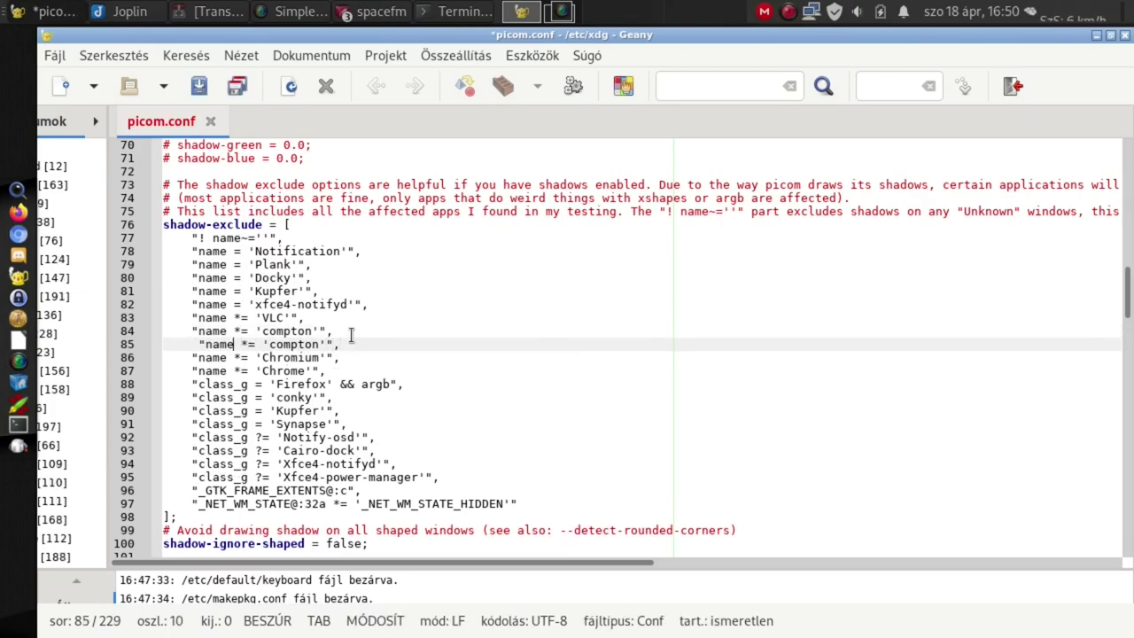
key("Delete")
Step: Replace the name in the duplicated line with tint2 and save picom.conf
key("Right")
key("Right")
key("Right")
key("Right")
key("Right")
key("Right")
key("Right")
key("Right")
key("Right")
key("Right")
key("Delete")
key("Delete")
key("Delete")
key("Delete")
key("Delete")
key("Delete")
key("Delete")
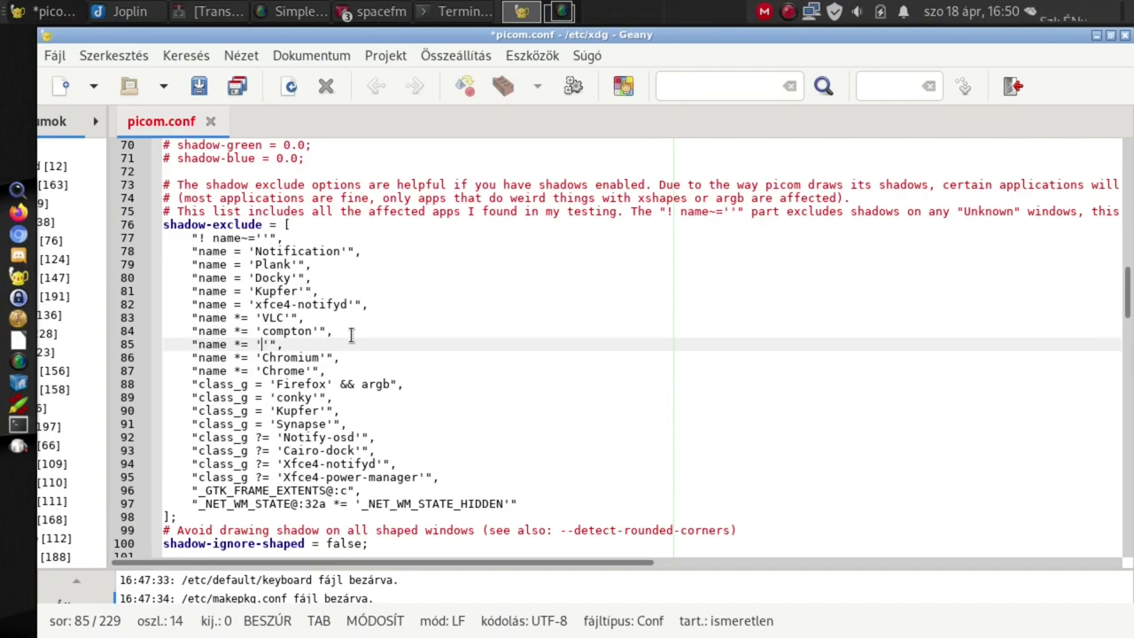
type("tin")
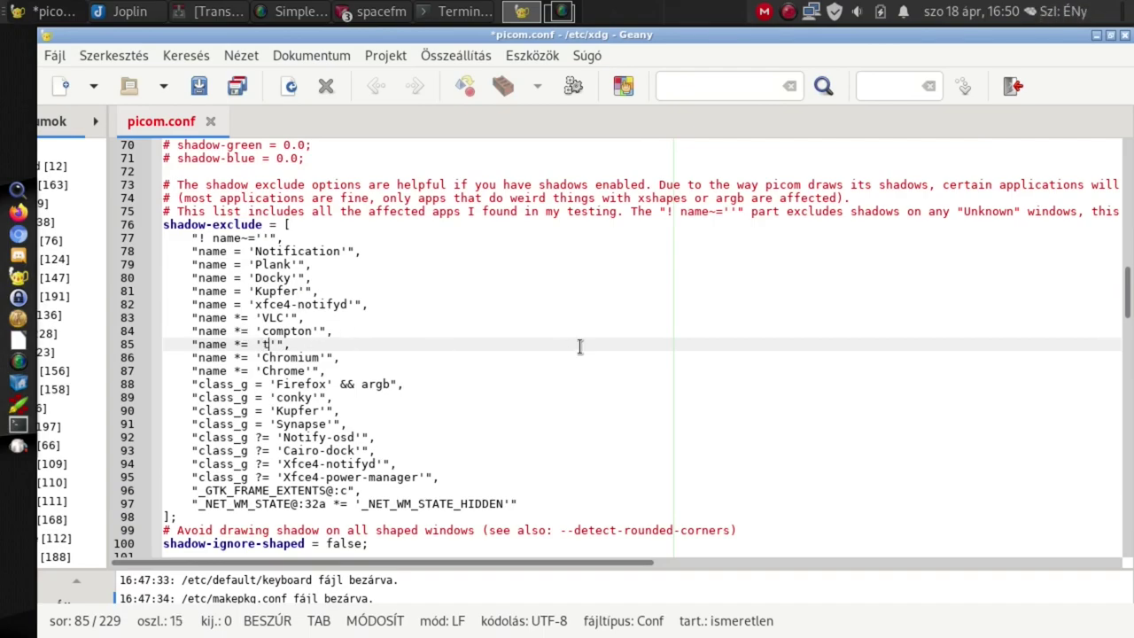
type("t2")
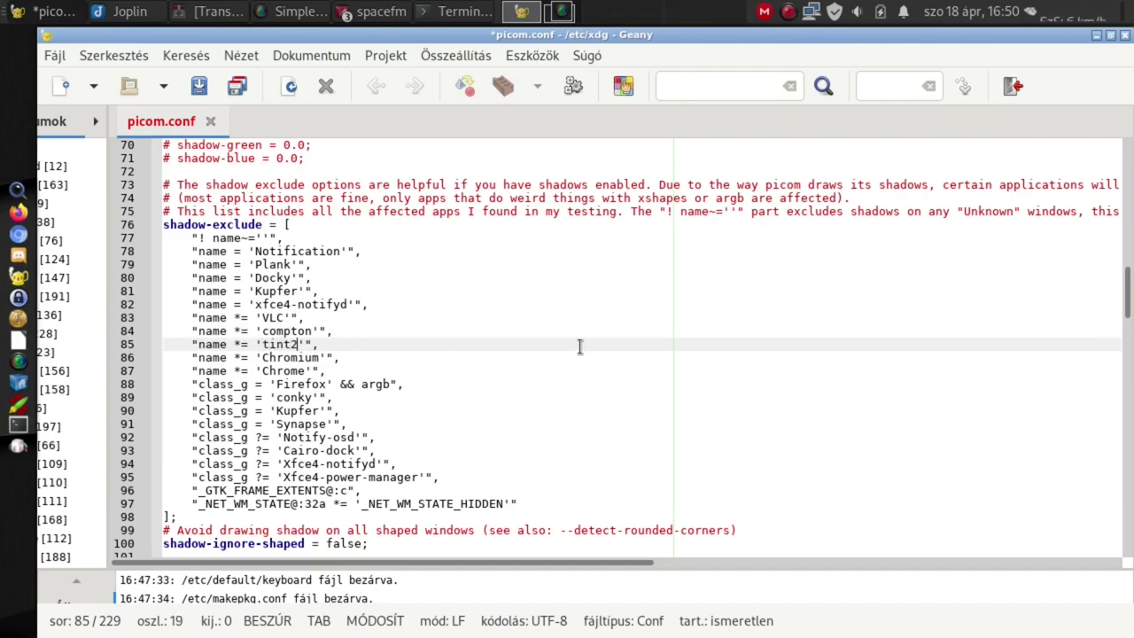
key("ctrl+s")
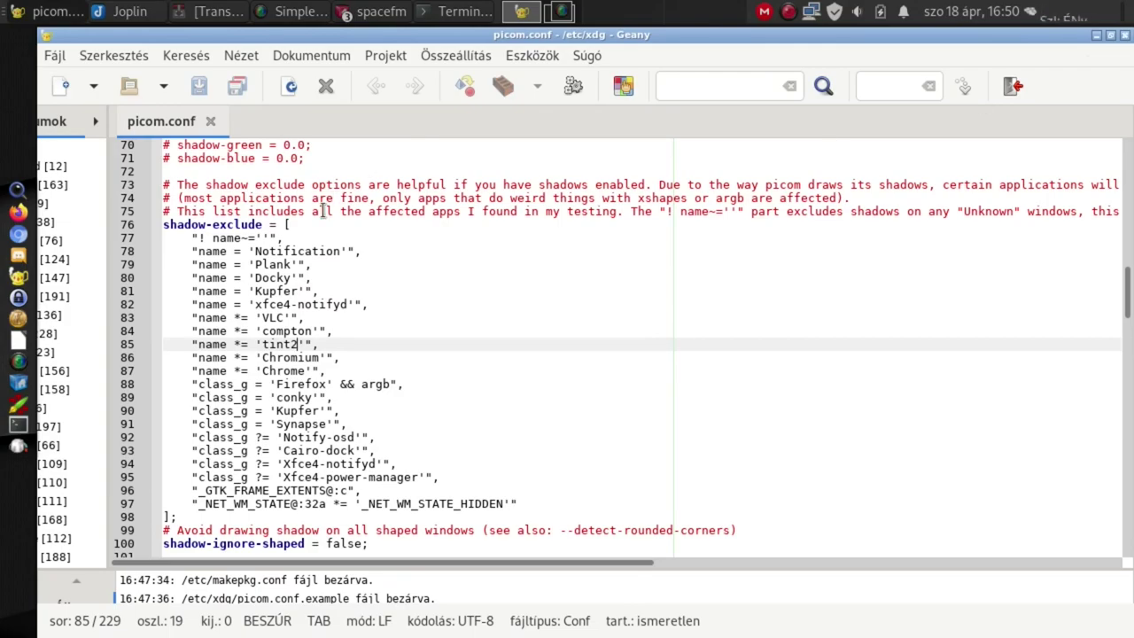
Step: Close Geany and the root file manager window, and minimise the remaining file manager to show the desktop
left_click(1126, 35)
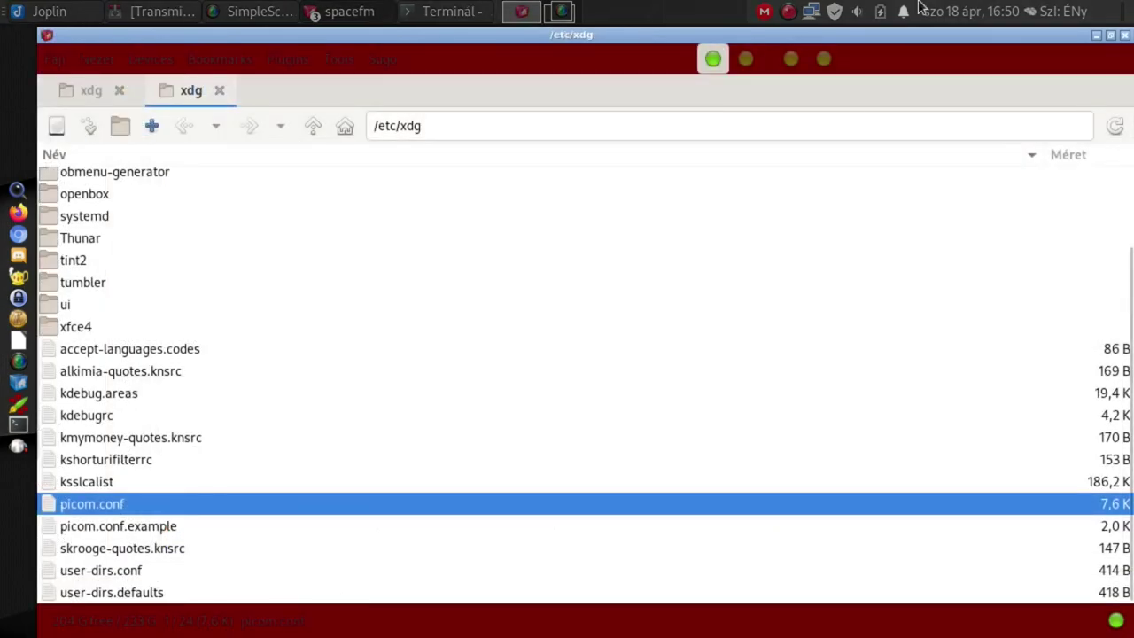
left_click(1125, 34)
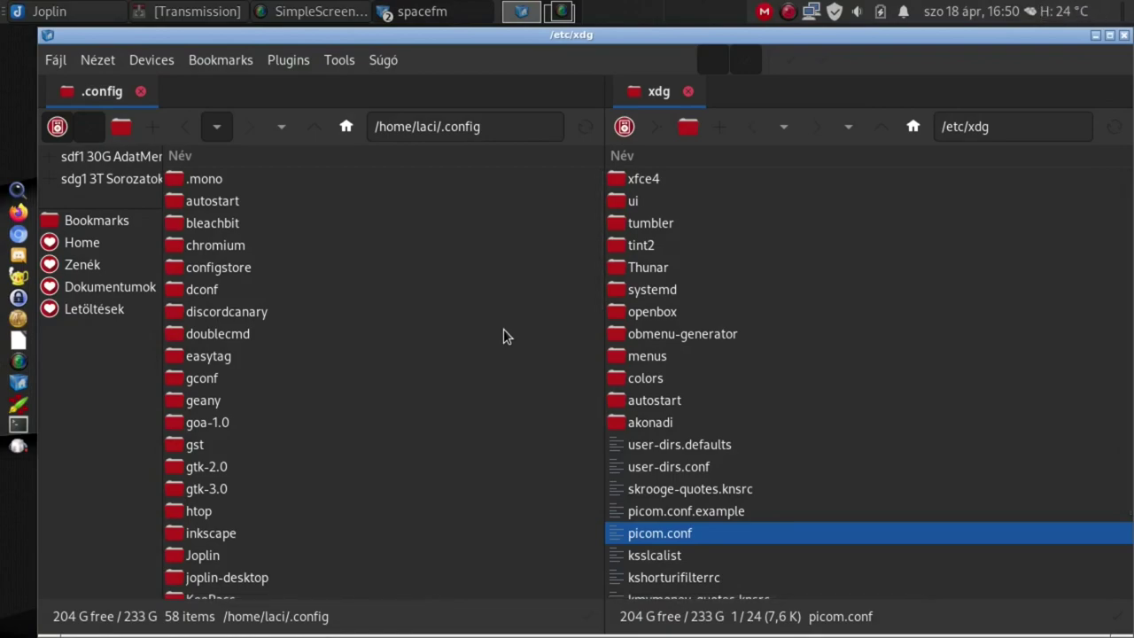
left_click(1094, 37)
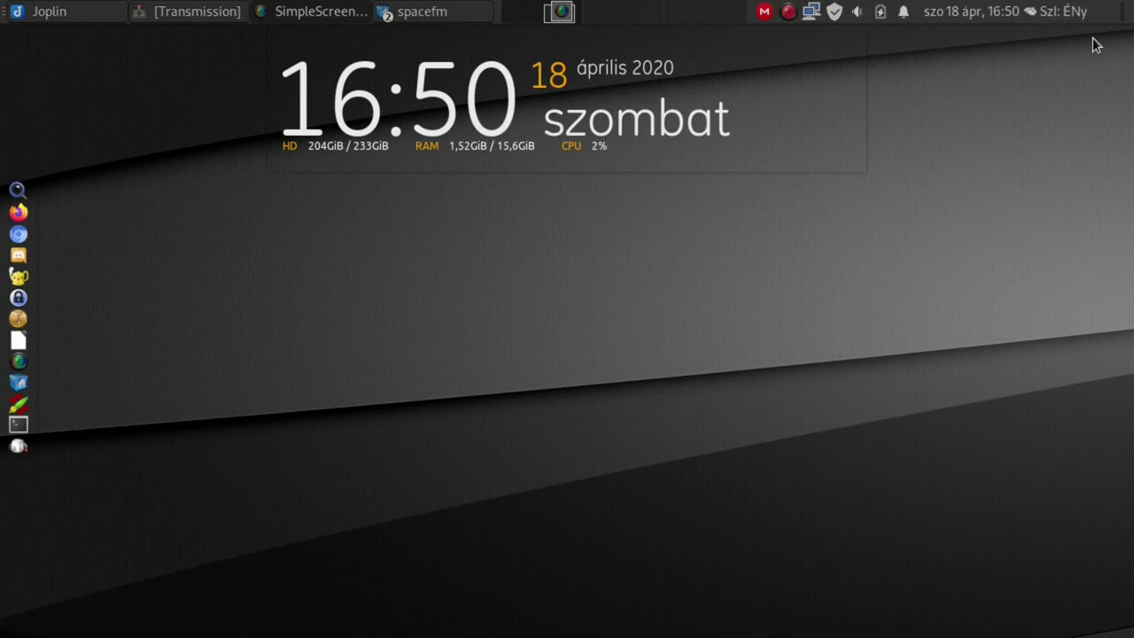
right_click(208, 232)
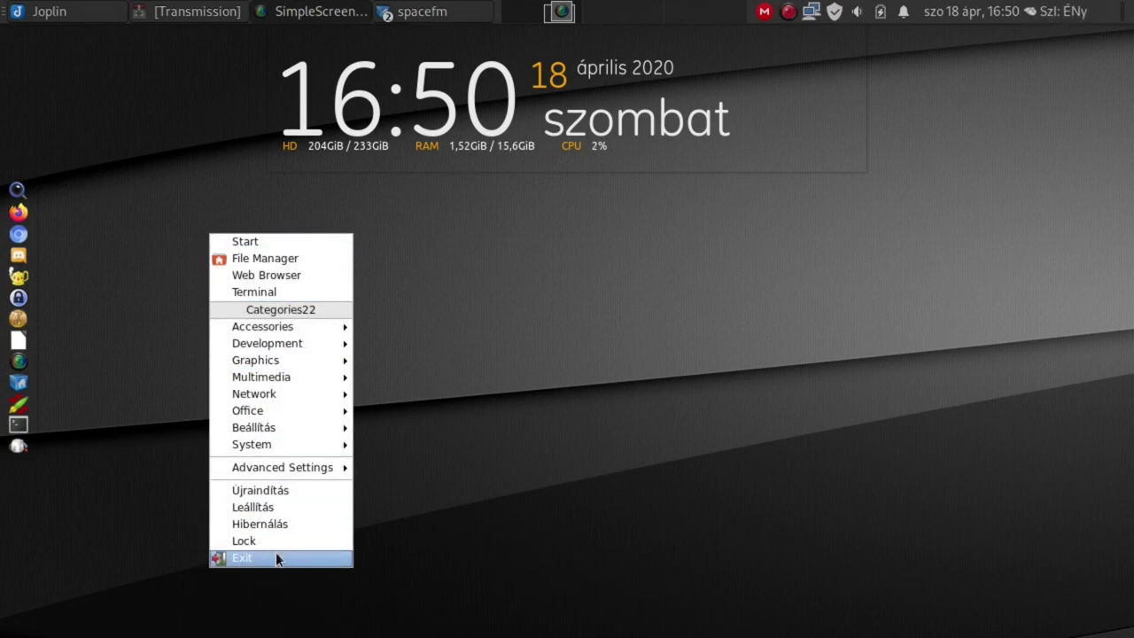
left_click(490, 354)
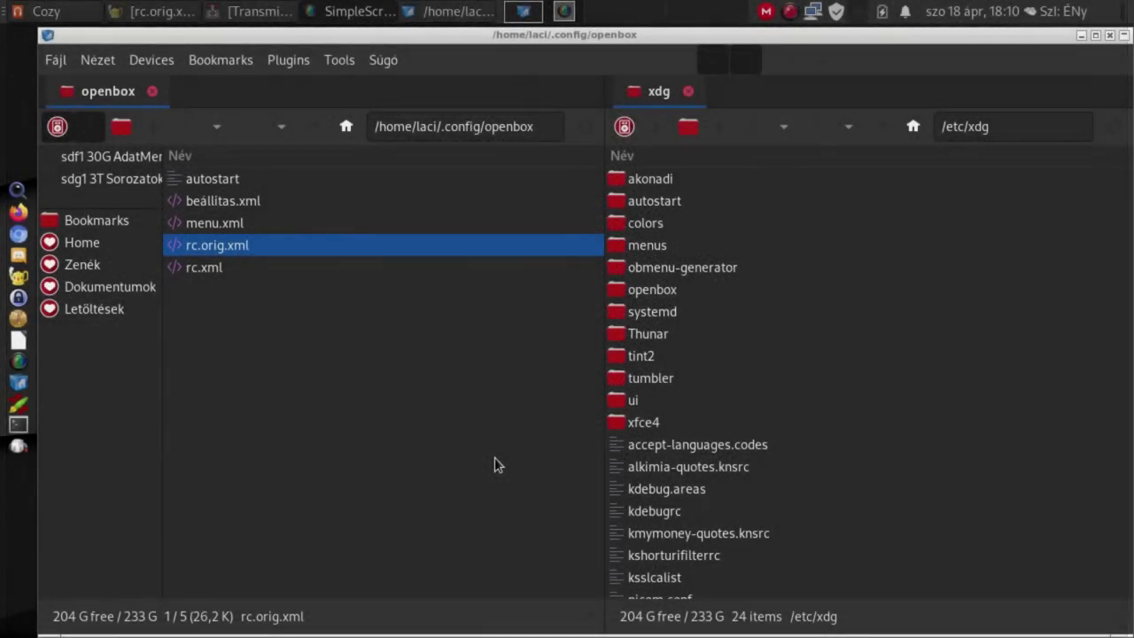
Step: Switch to workspace 2 to look at the empty desktop and return to workspace 1
key("super+F3")
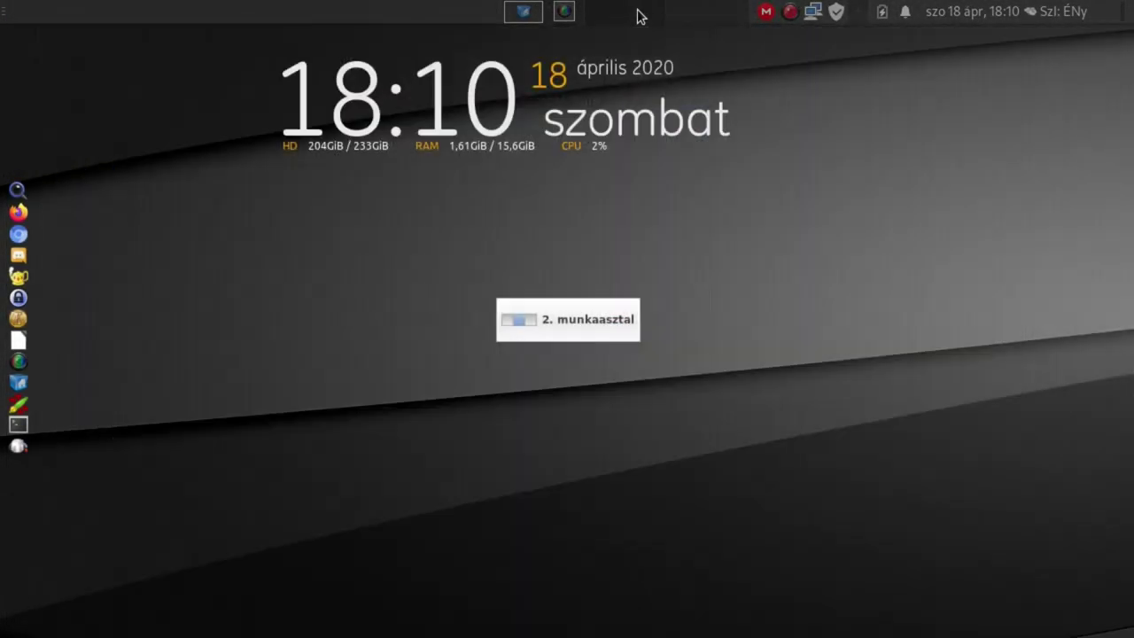
left_click(523, 10)
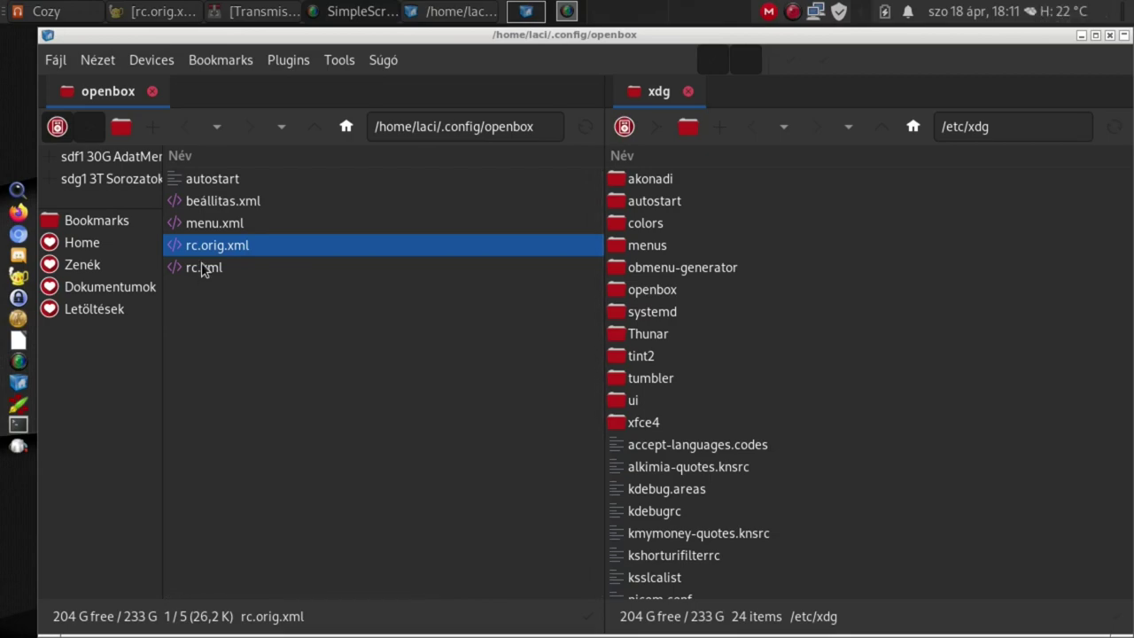
Step: Switch to Geany and compare the applications section at the end of rc.xml with the one in rc.orig.xml
left_click(146, 13)
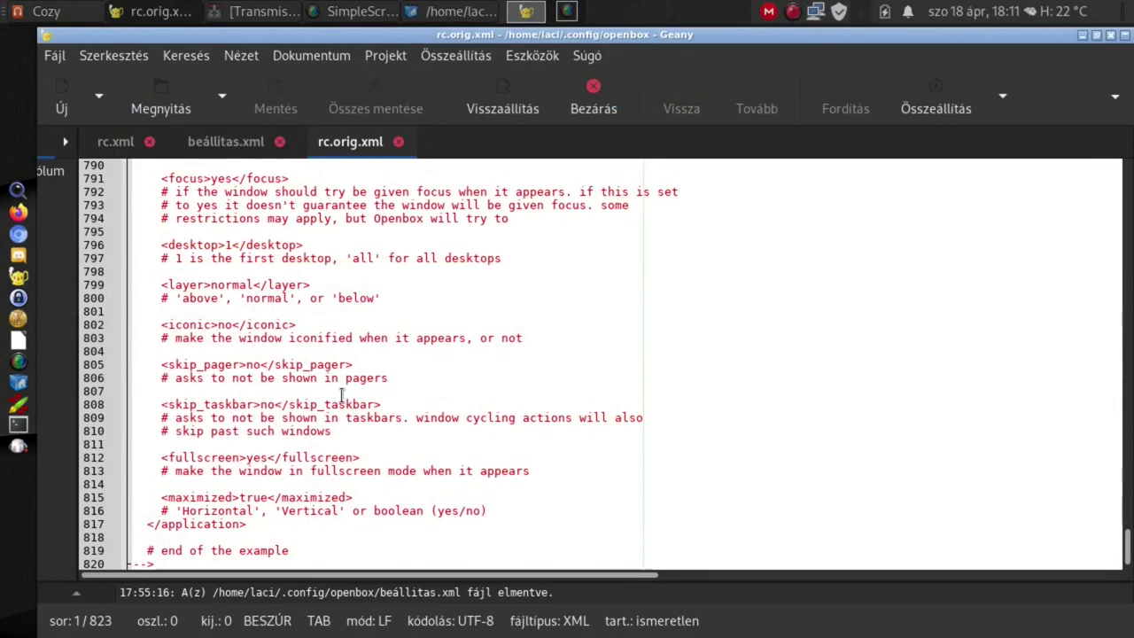
left_click(104, 150)
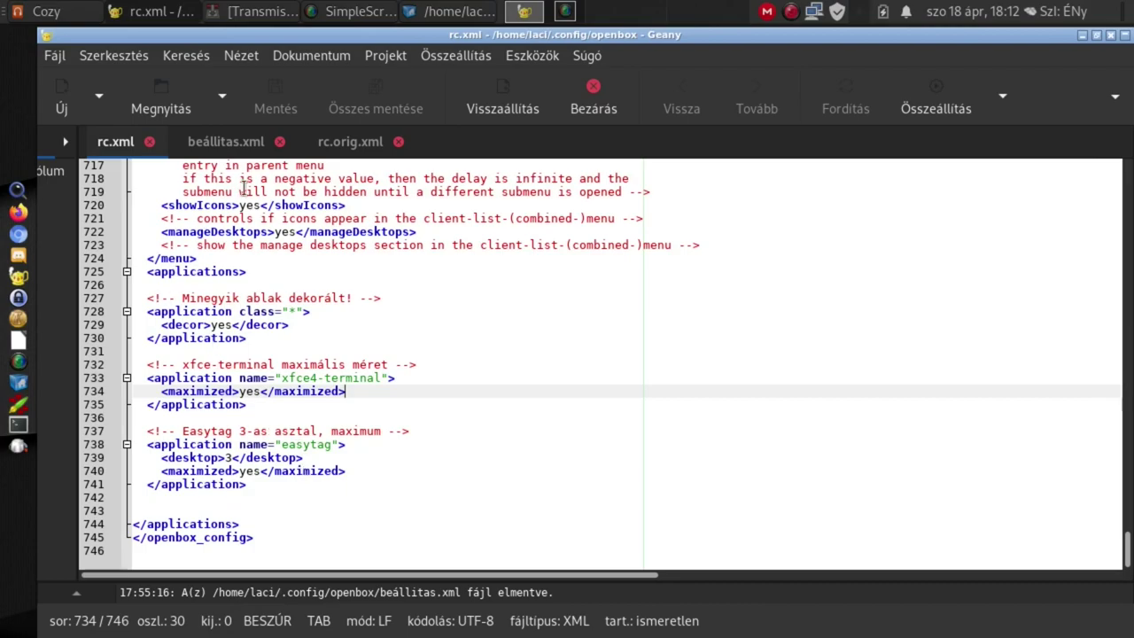
left_click(350, 147)
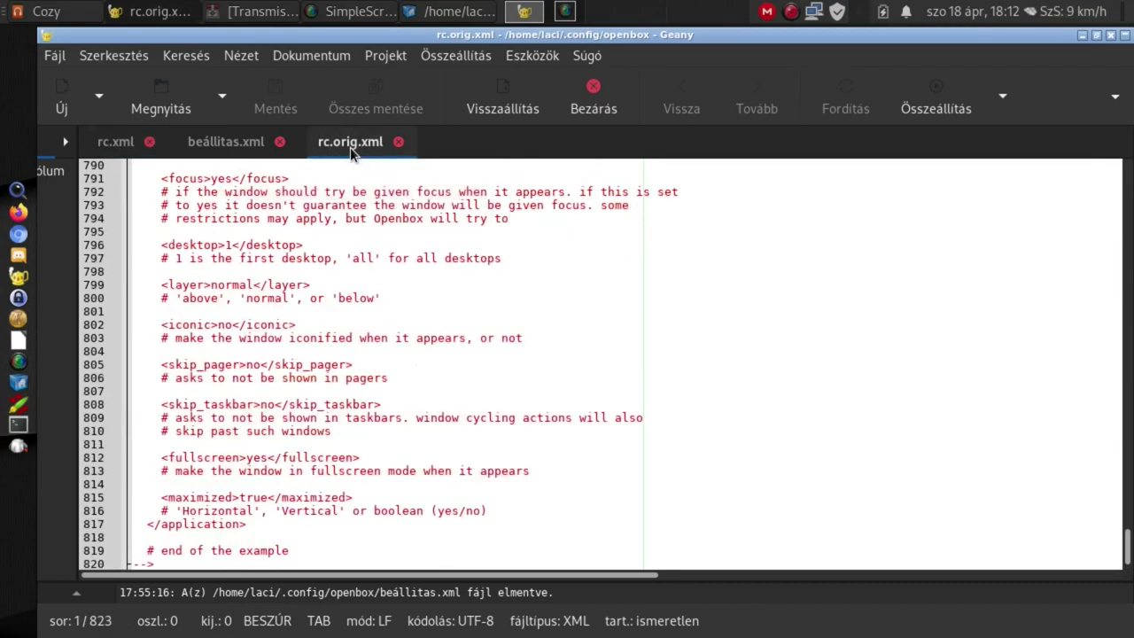
scroll(416, 332, "down", 2)
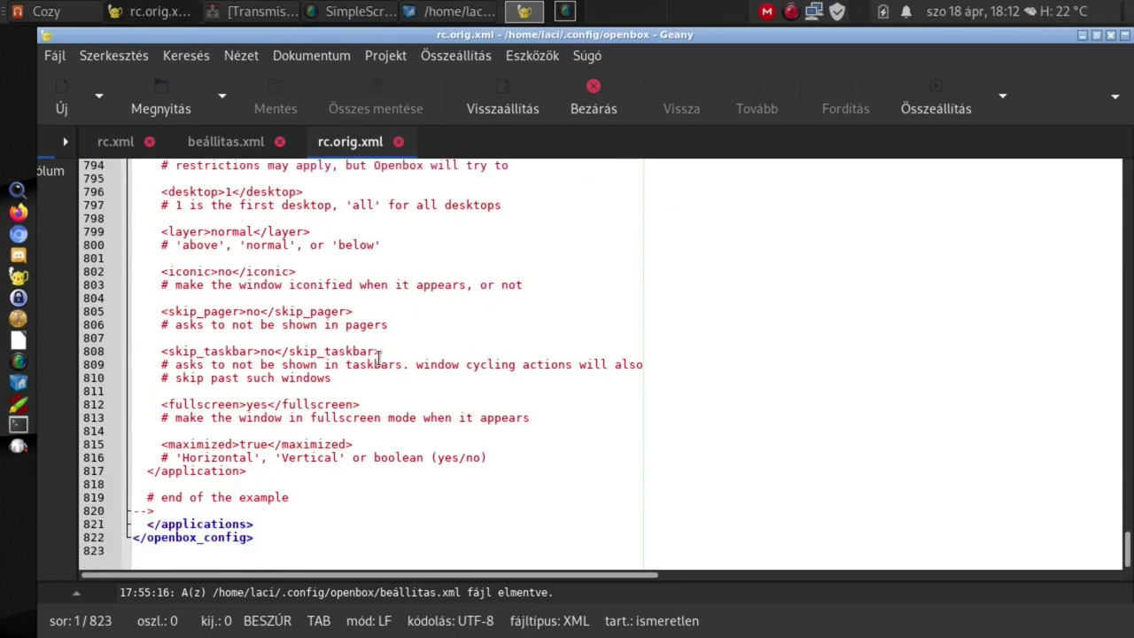
scroll(291, 529, "up", 8)
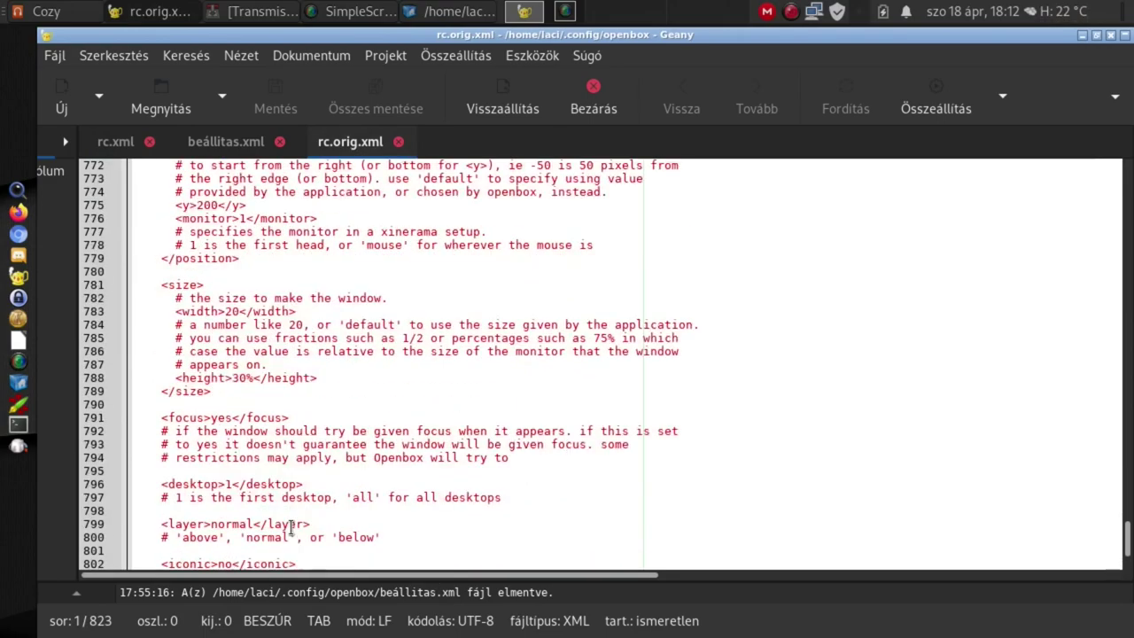
scroll(290, 529, "up", 12)
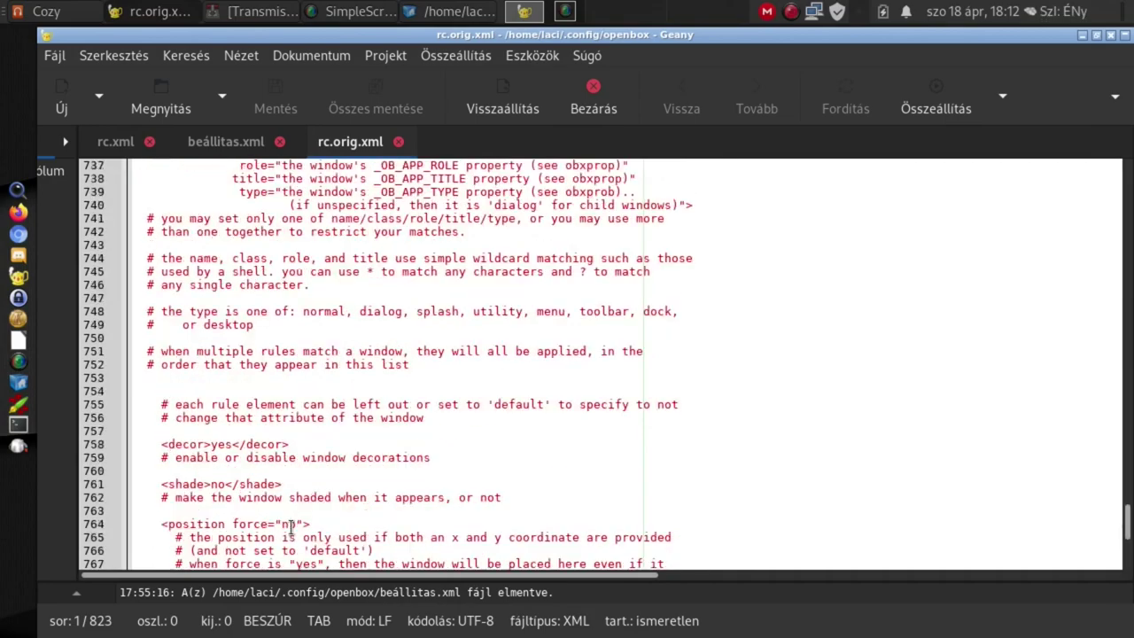
scroll(291, 529, "up", 4)
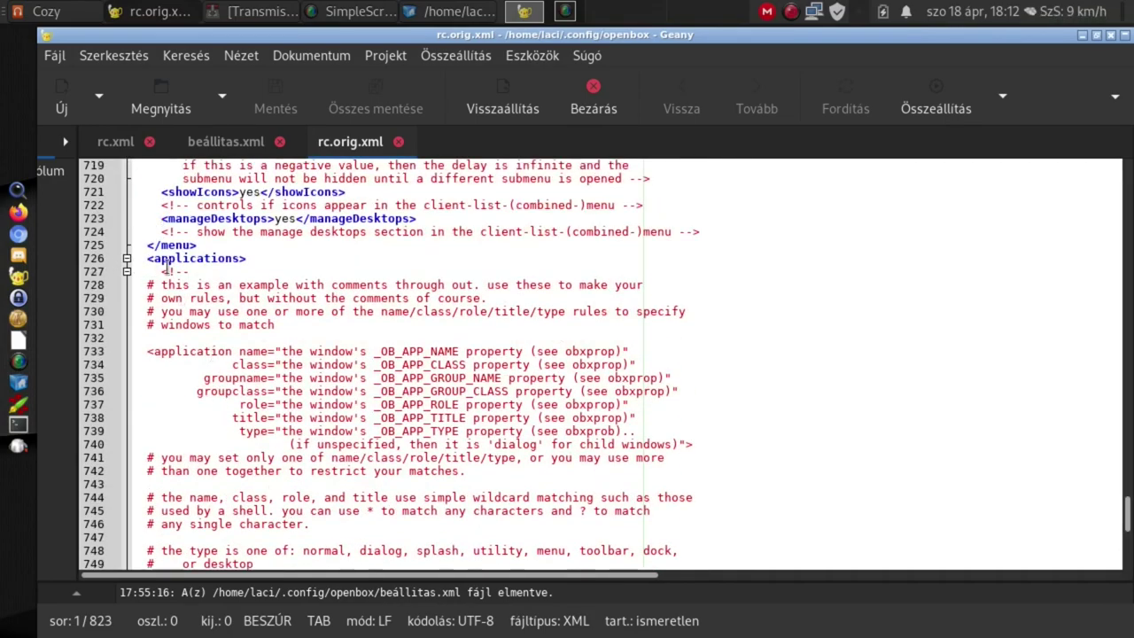
left_click(226, 244)
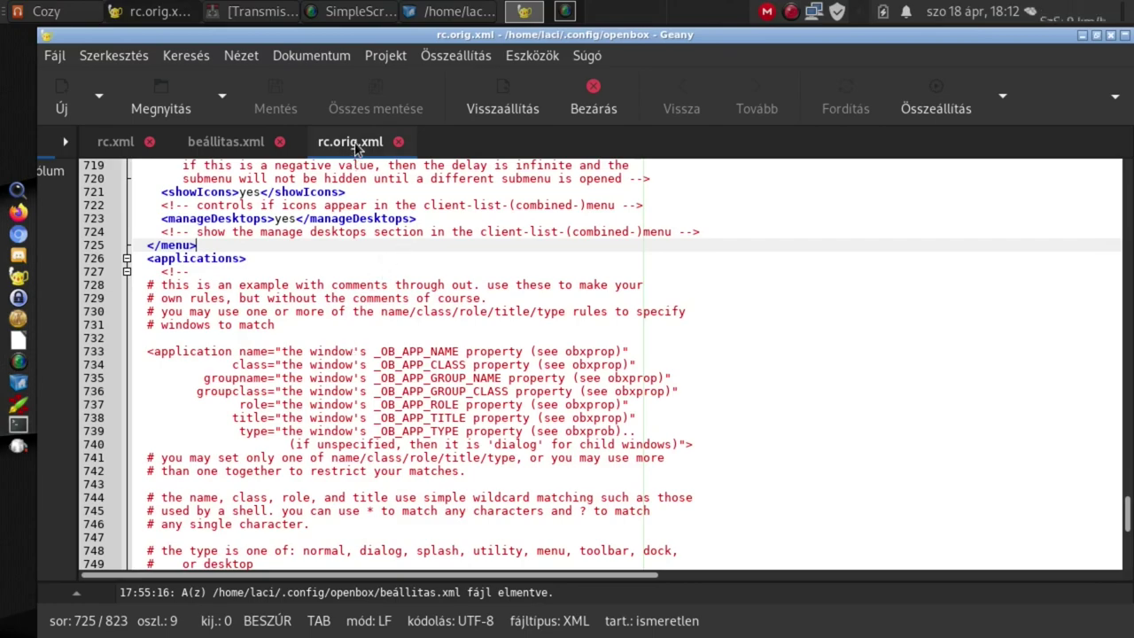
Step: Close rc.orig.xml and look through beállitas.xml from beginning to end
left_click(399, 143)
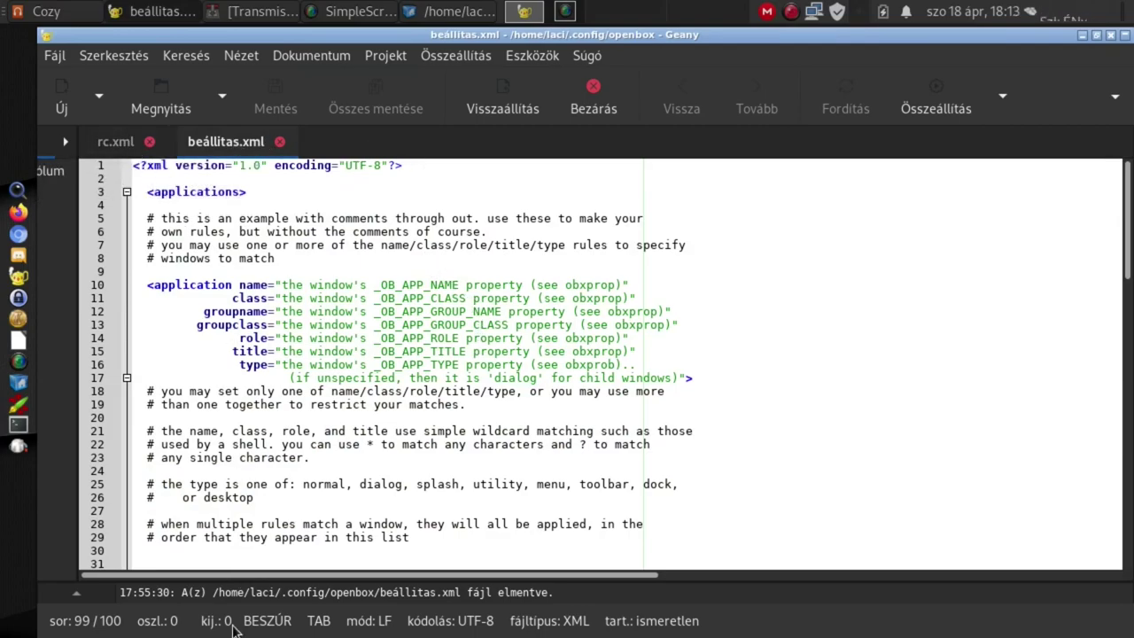
scroll(245, 530, "down", 20)
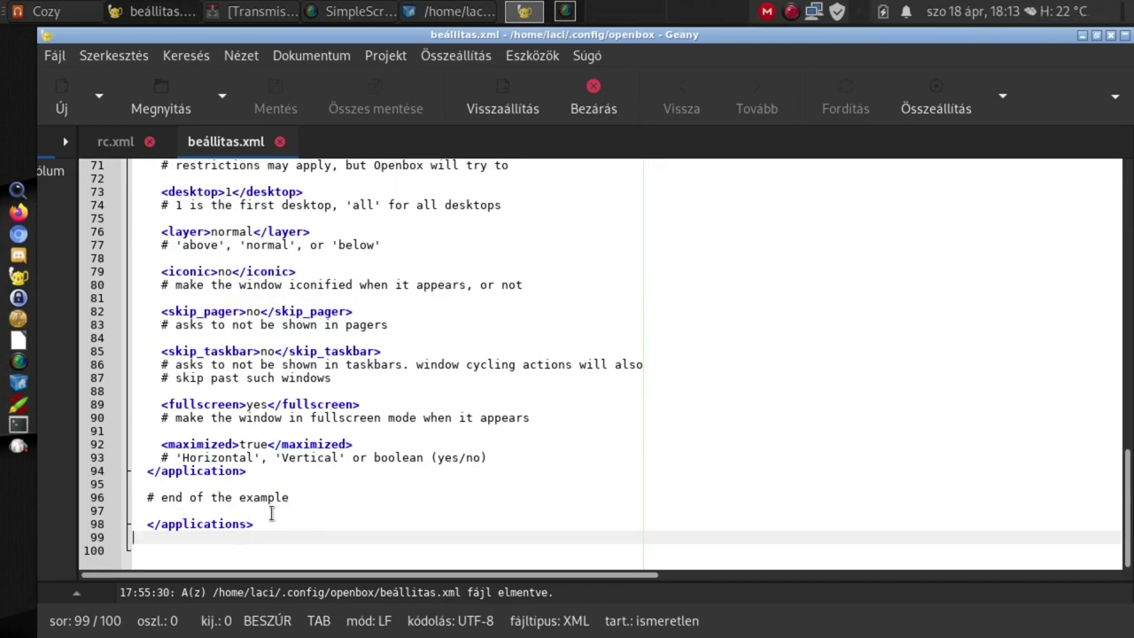
scroll(273, 478, "up", 20)
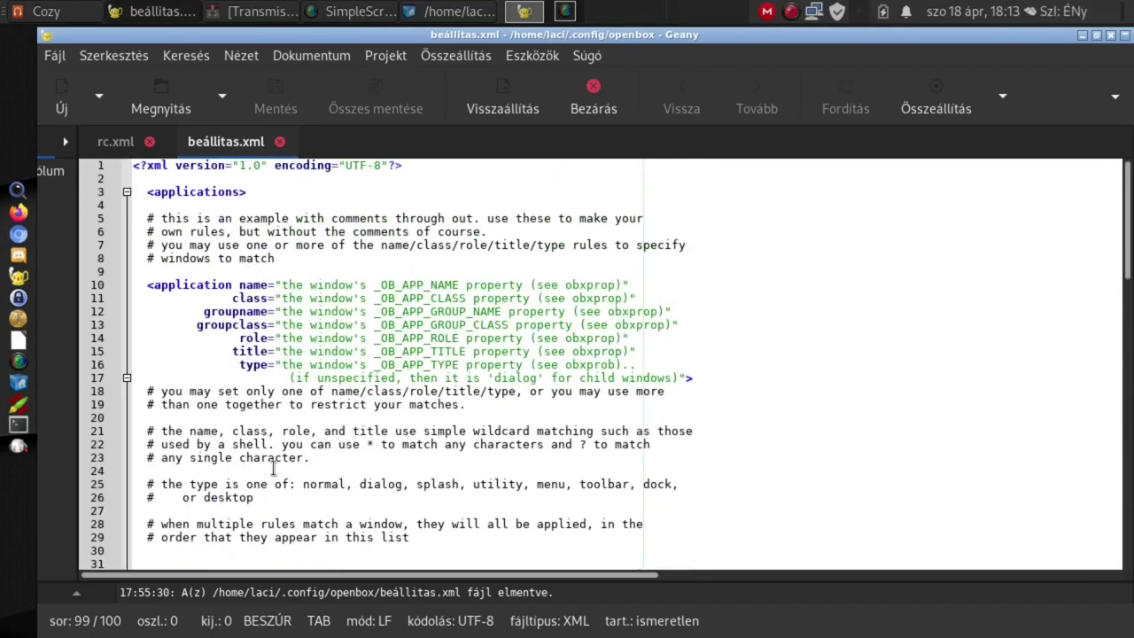
Step: Reopen rc.orig.xml from the recent files and examine the commented-out example inside its applications section, through to the closing tags
left_click(53, 58)
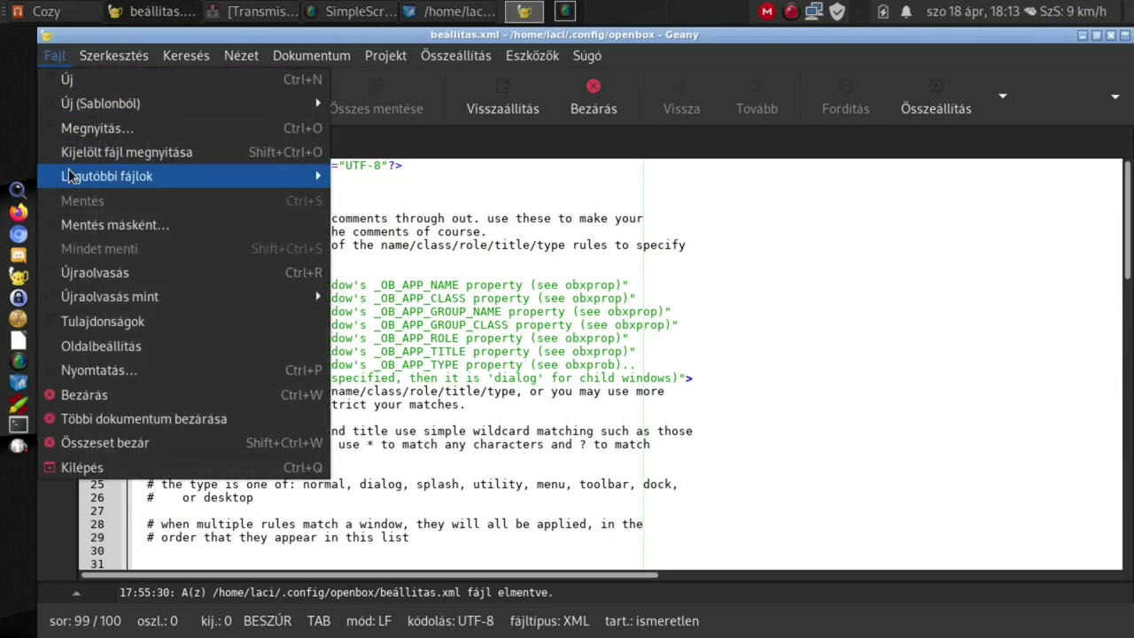
mouse_move(80, 186)
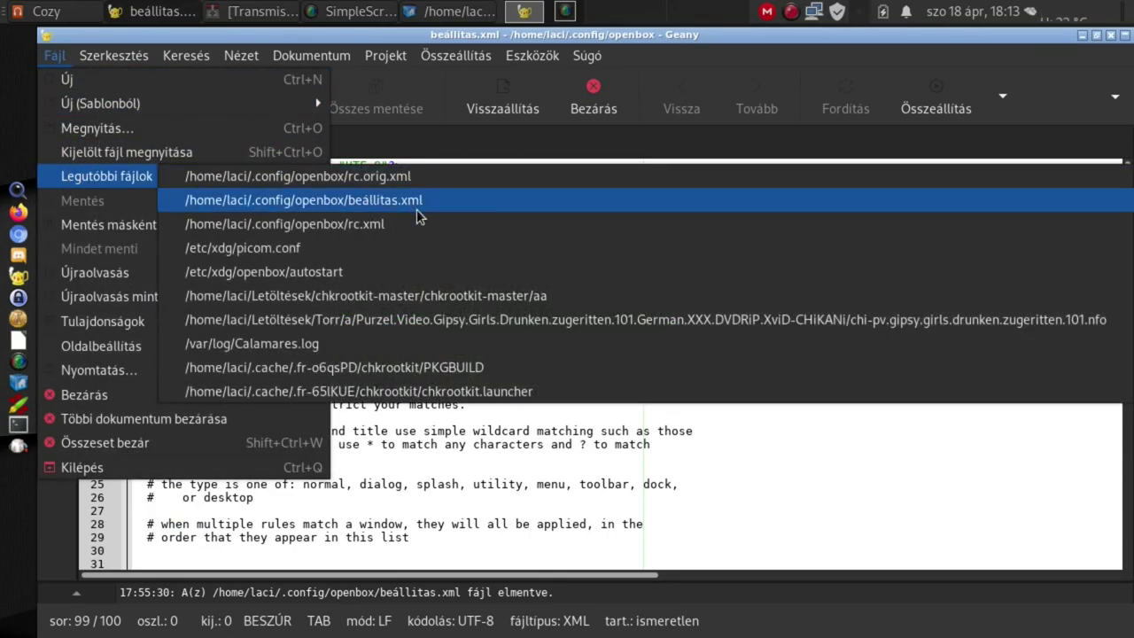
left_click(324, 176)
scroll(485, 354, "down", 20)
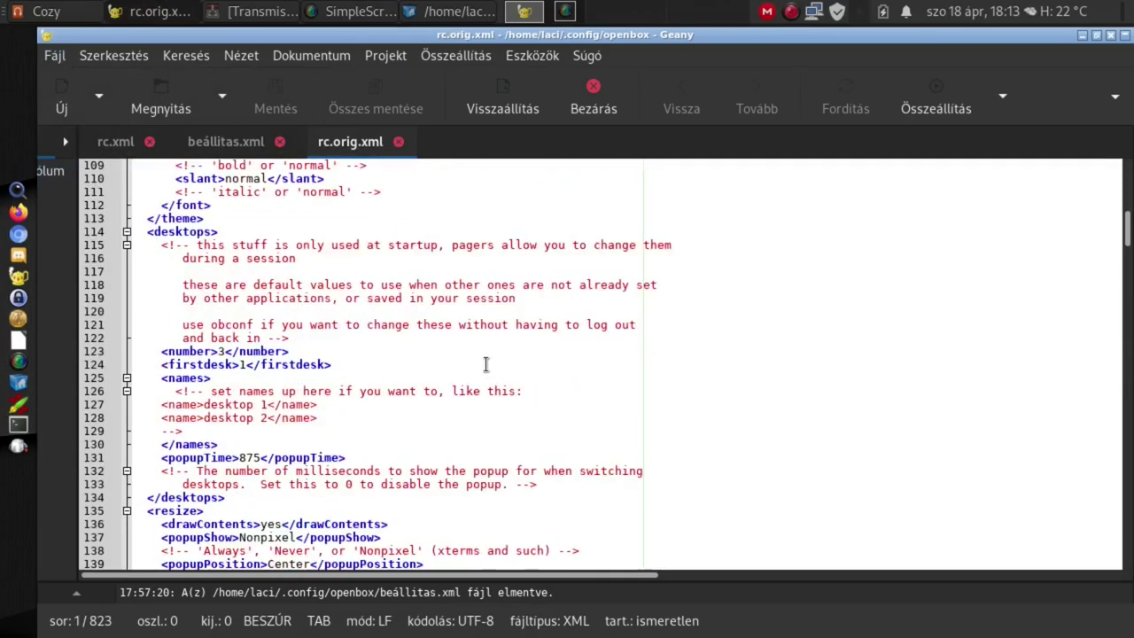
scroll(486, 351, "down", 20)
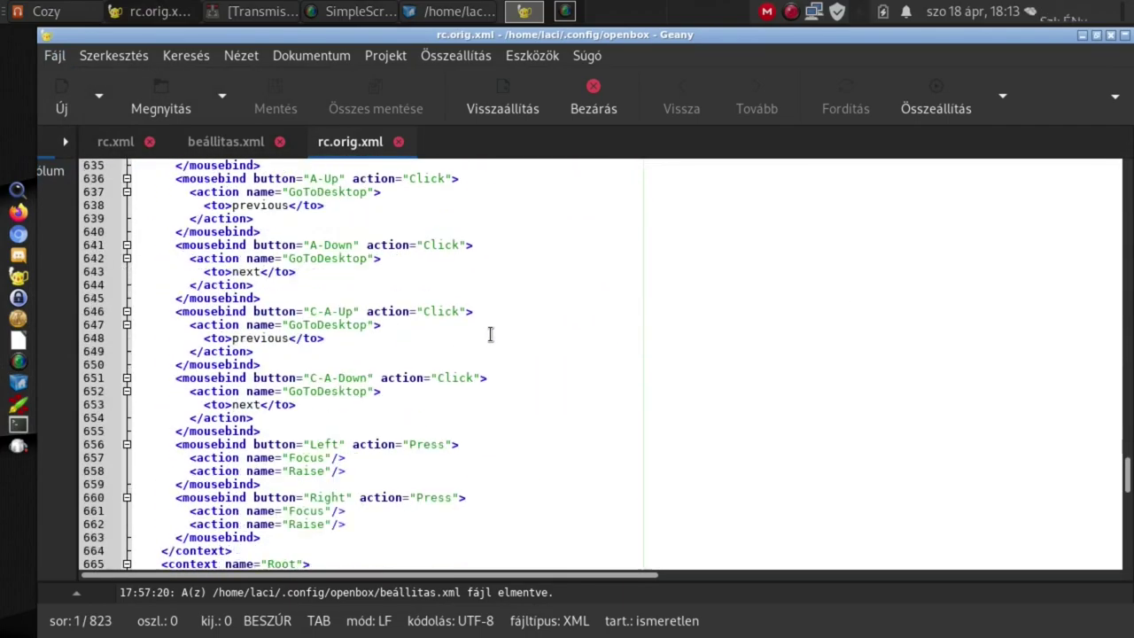
key("End")
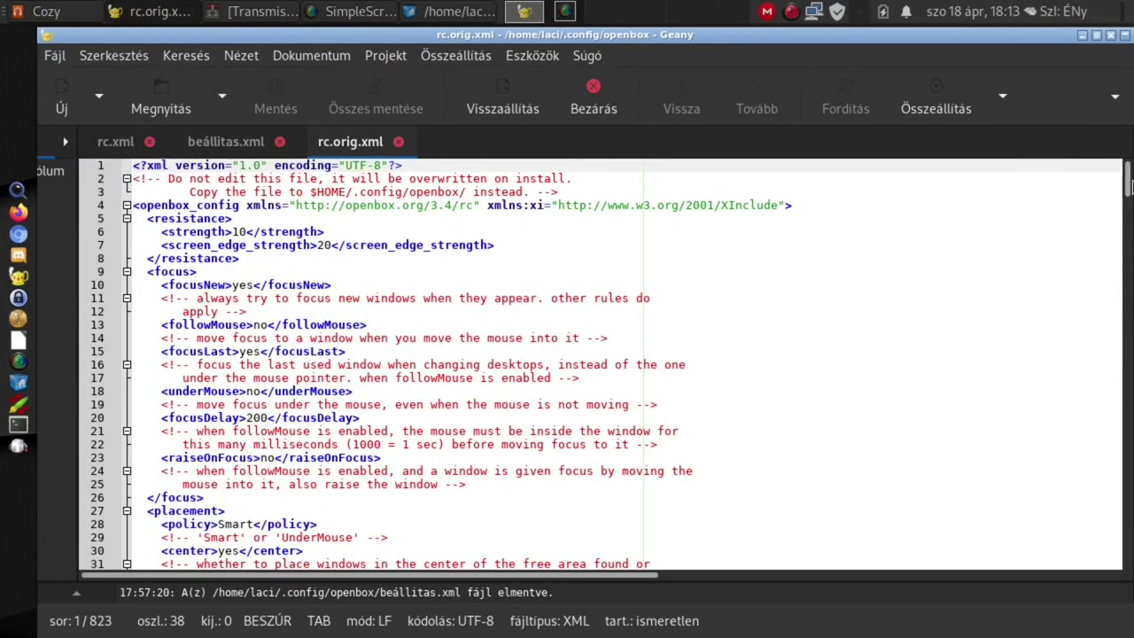
left_click_drag(1127, 177, 1127, 559)
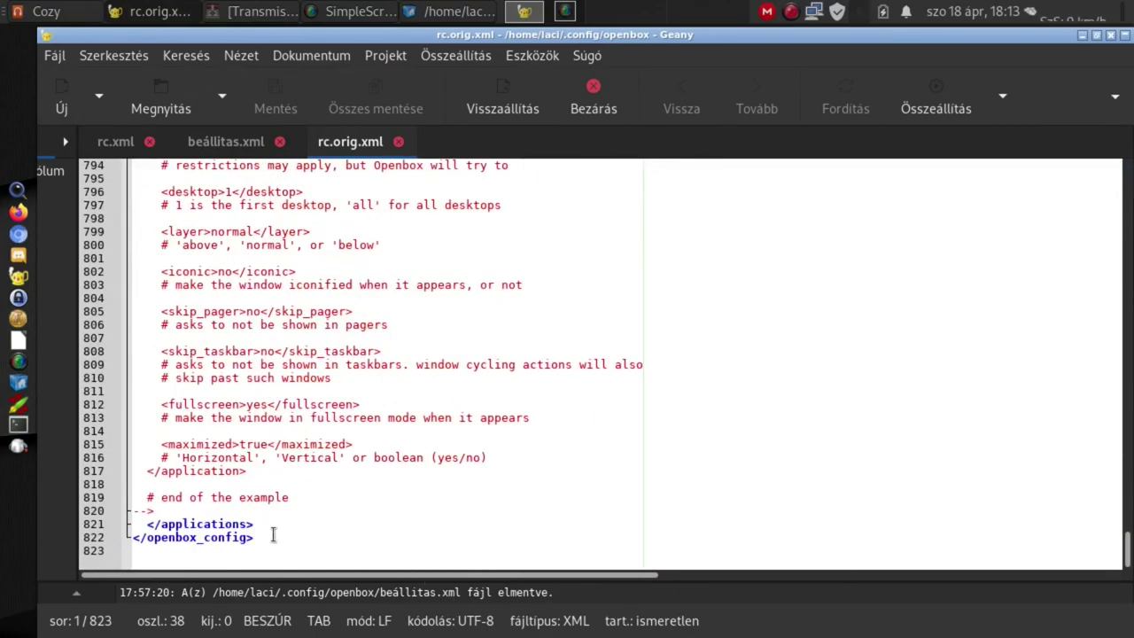
scroll(222, 403, "up", 5)
scroll(221, 403, "up", 3)
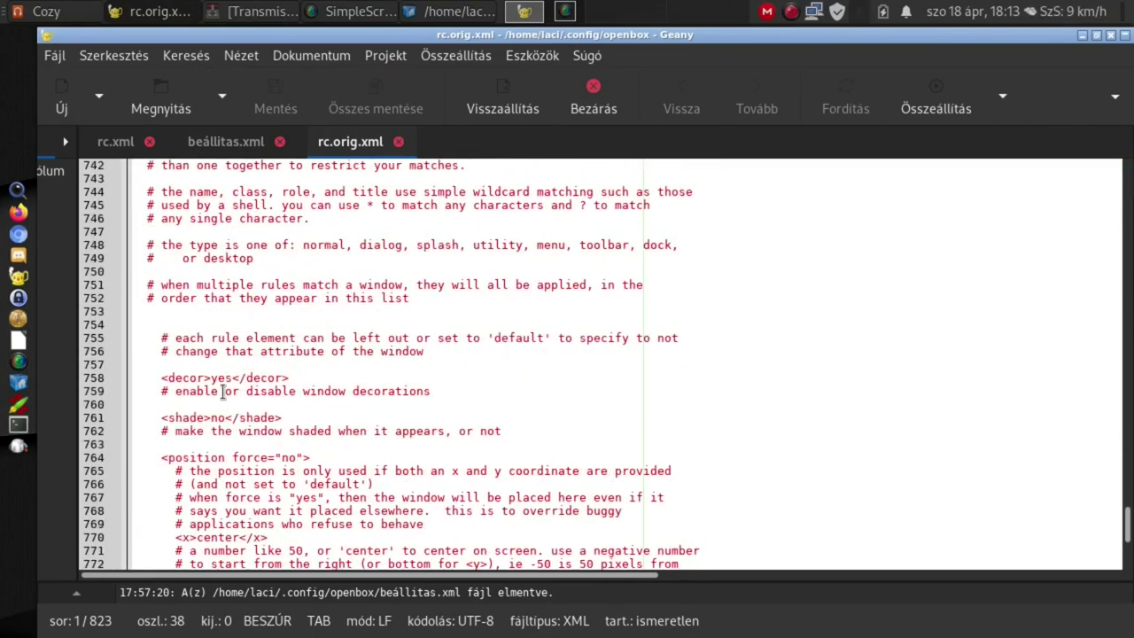
scroll(221, 390, "up", 12)
scroll(222, 391, "down", 7)
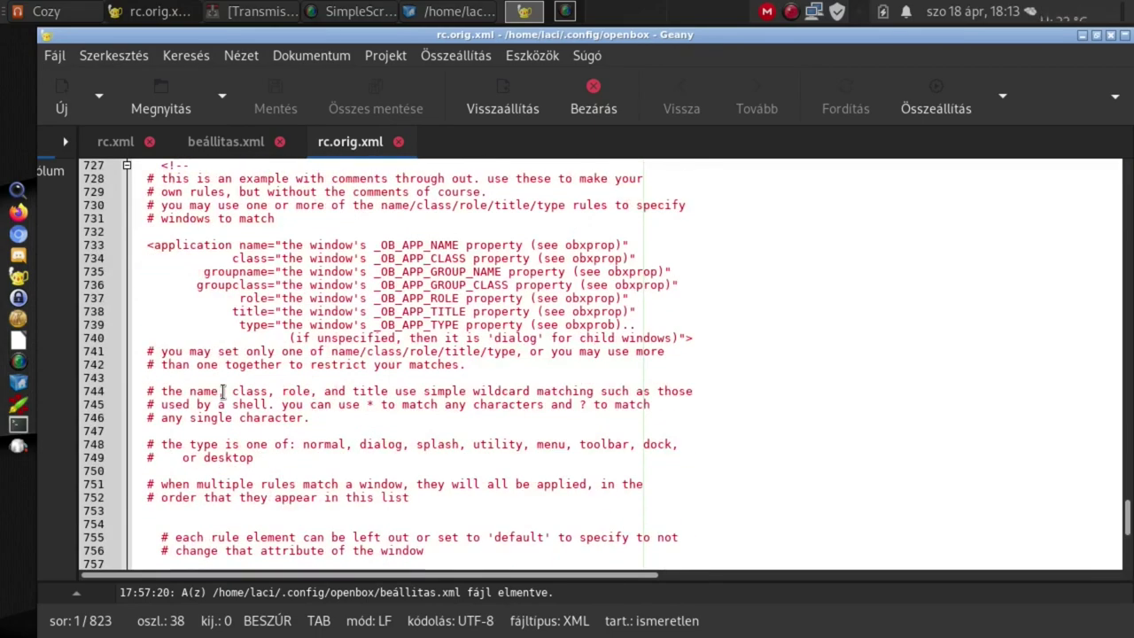
scroll(222, 391, "up", 3)
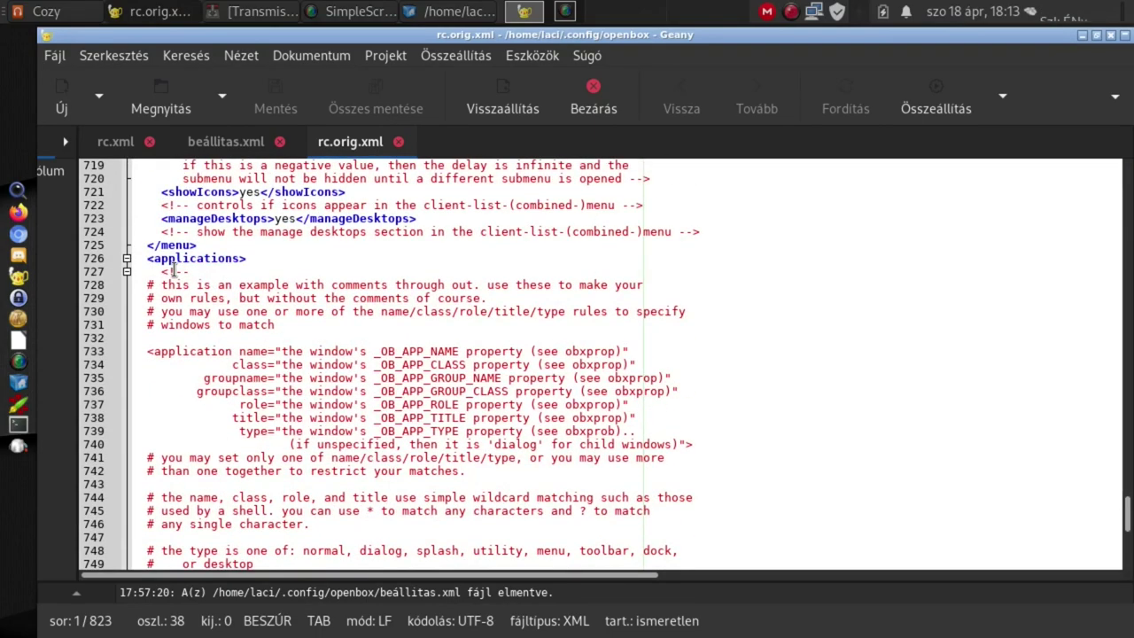
scroll(344, 452, "down", 10)
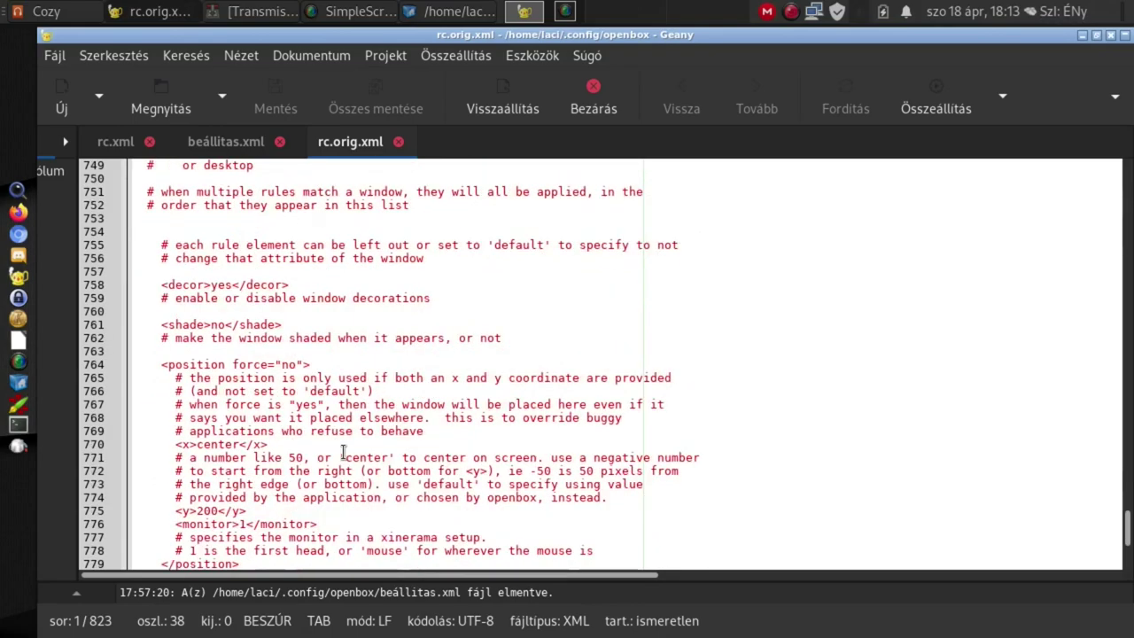
scroll(344, 452, "down", 15)
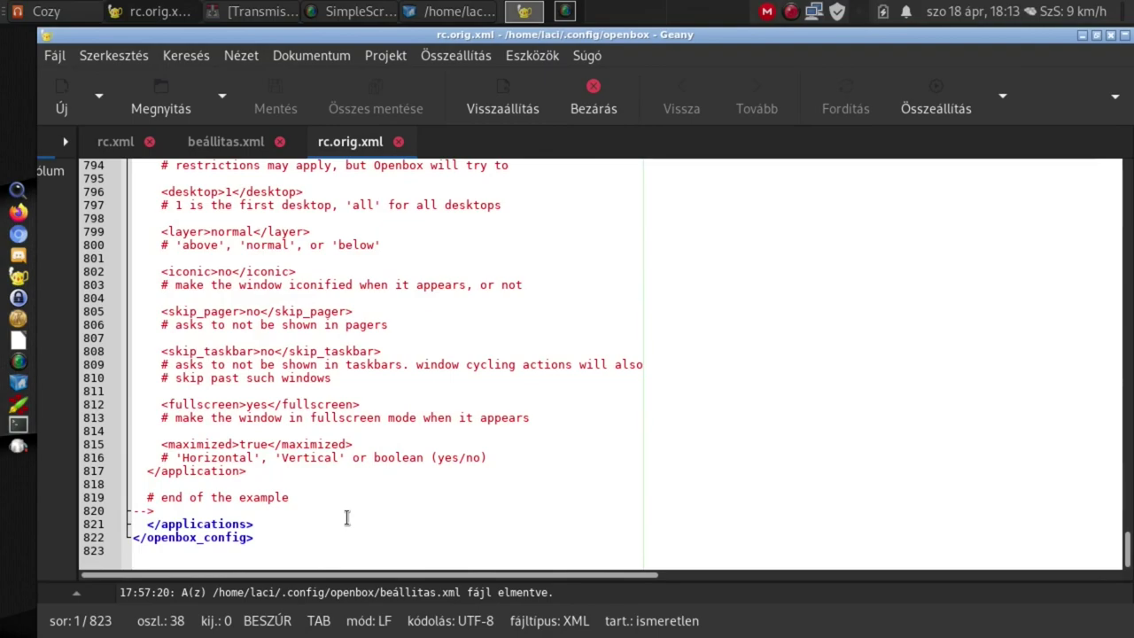
Step: Close rc.orig.xml and read the decor, shade, position, size, focus and desktop rules in beállitas.xml
left_click(398, 142)
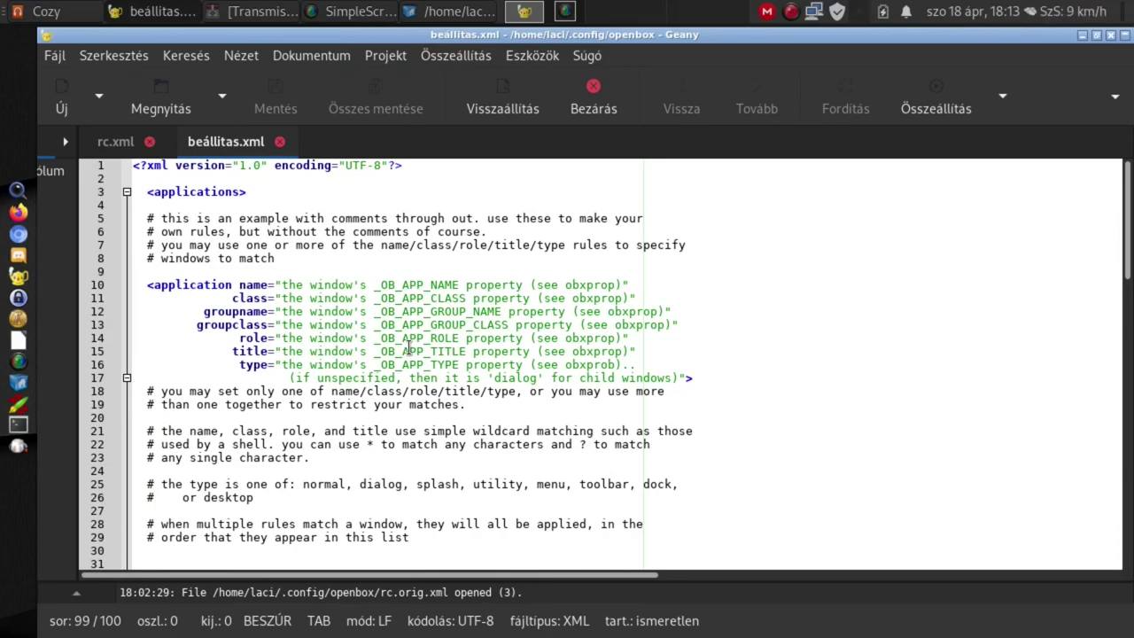
scroll(335, 396, "down", 5)
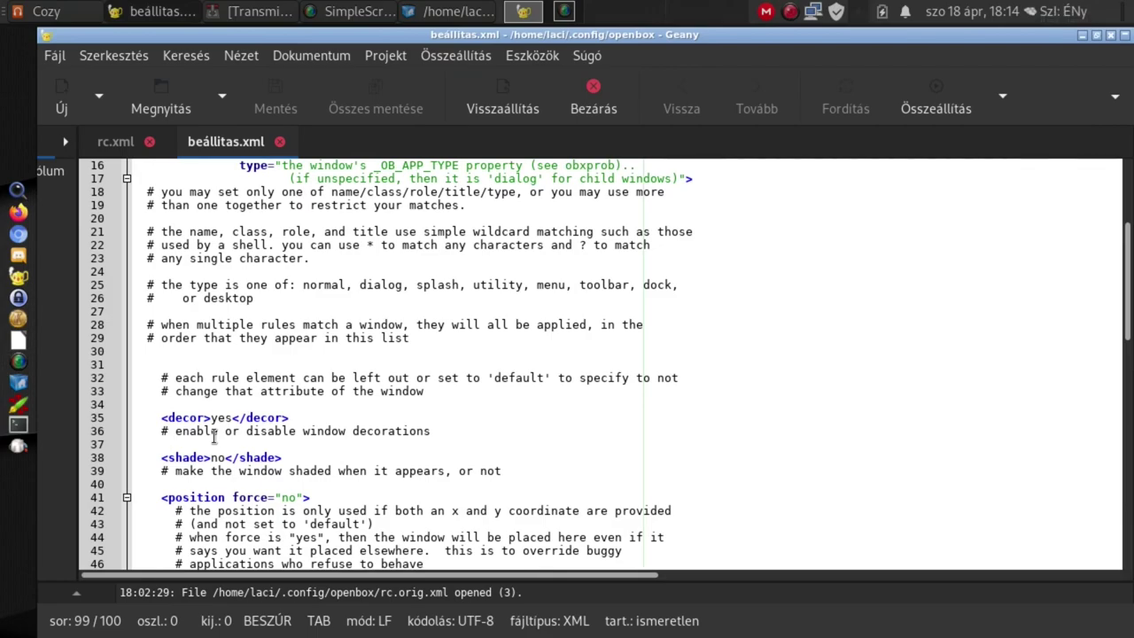
scroll(364, 409, "down", 3)
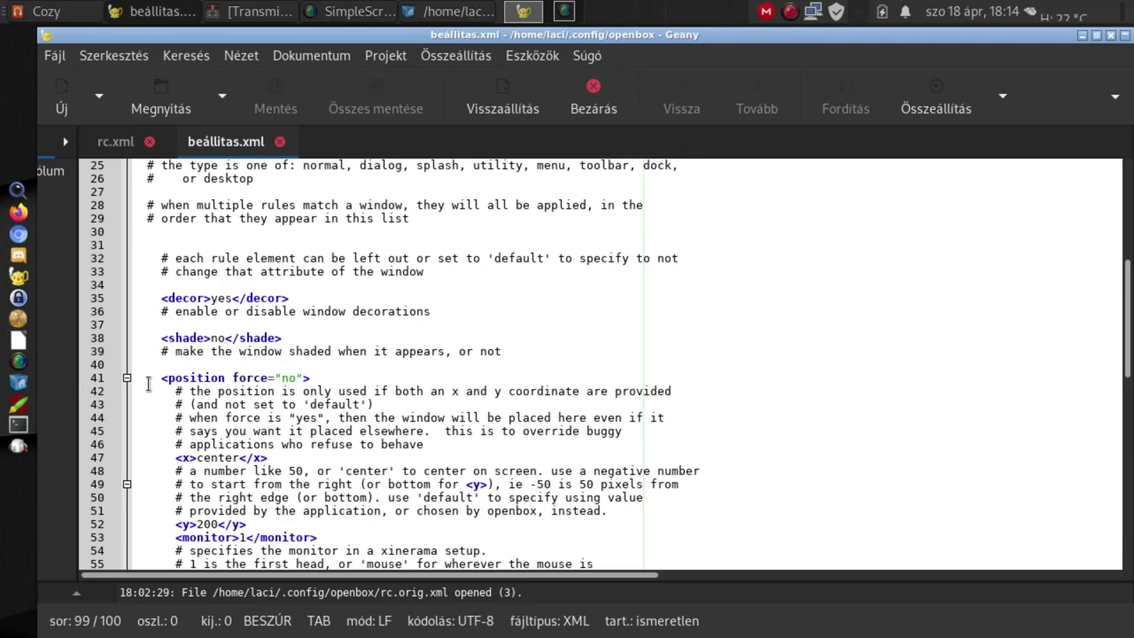
scroll(342, 416, "down", 1)
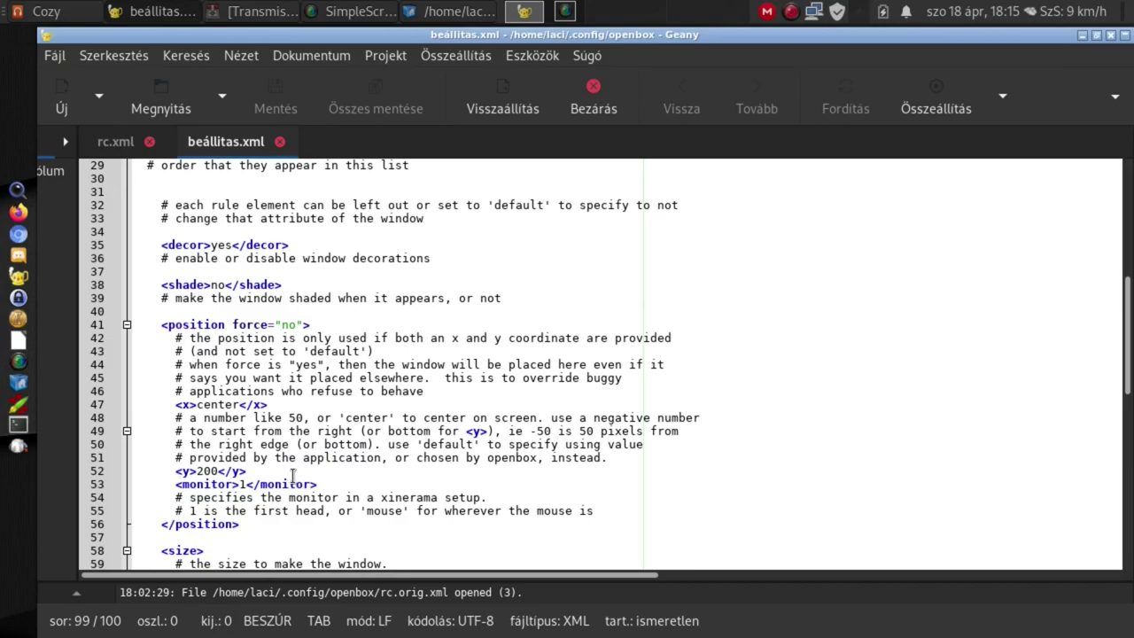
scroll(293, 477, "down", 5)
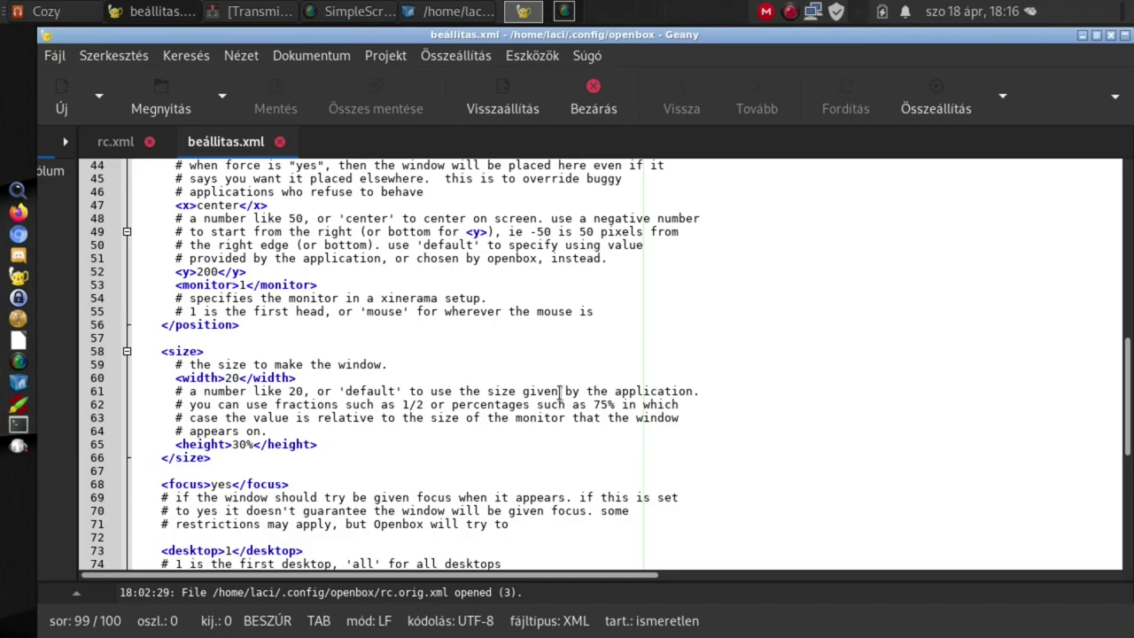
scroll(448, 395, "down", 3)
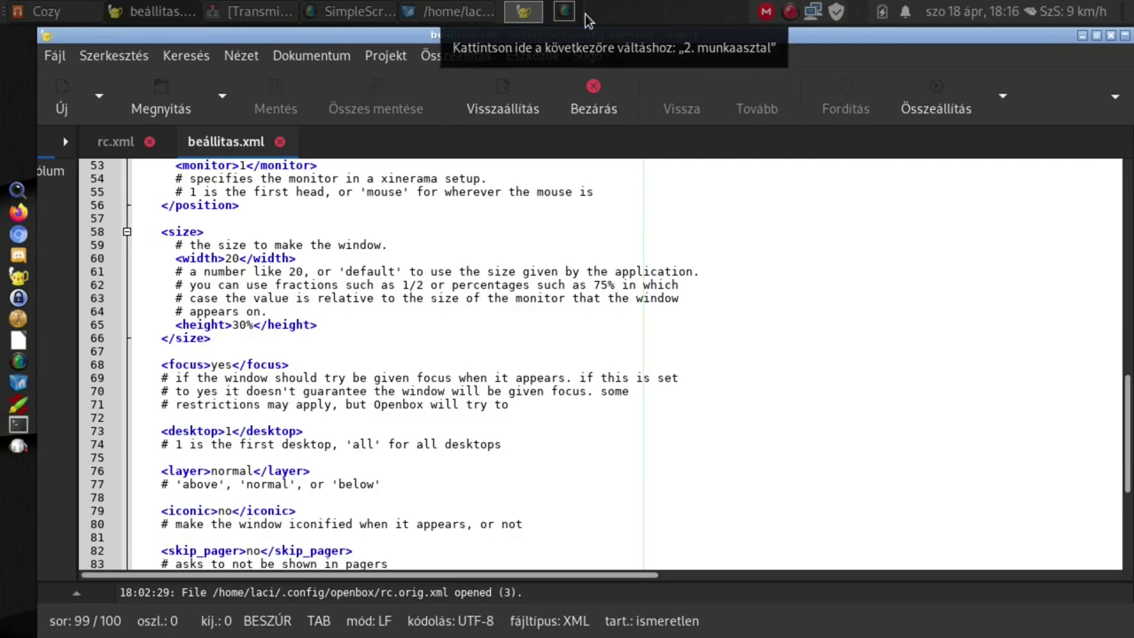
Step: Show workspaces 2 and 3 to illustrate the desktop rule, returning to beállitas.xml on workspace 1
left_click(625, 17)
left_click(693, 23)
left_click(523, 11)
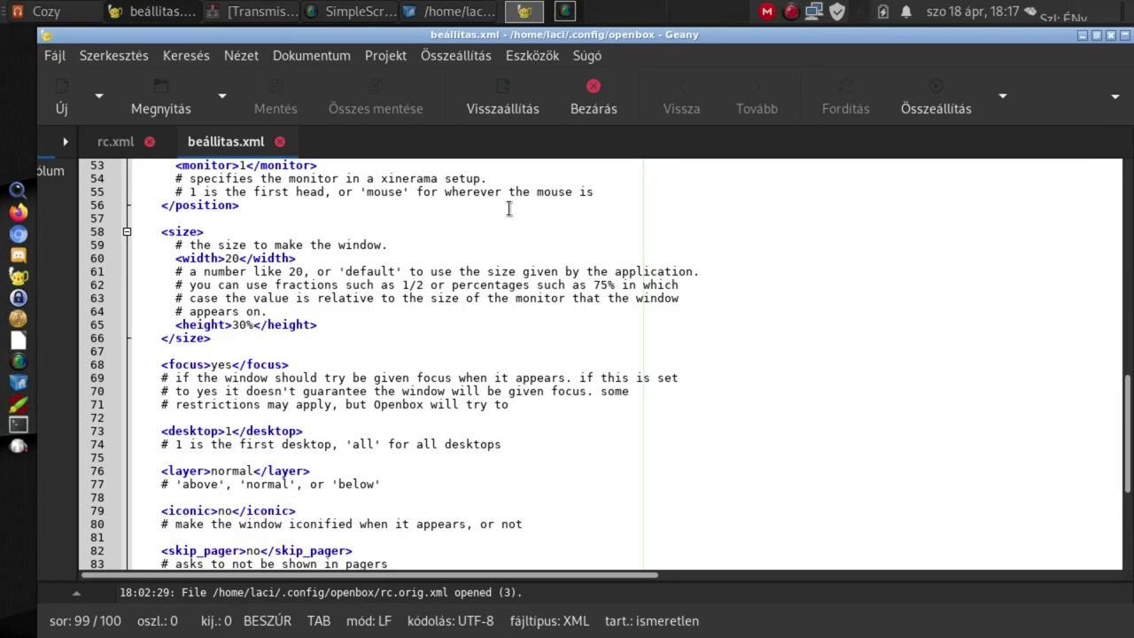
scroll(704, 13, "down", 1)
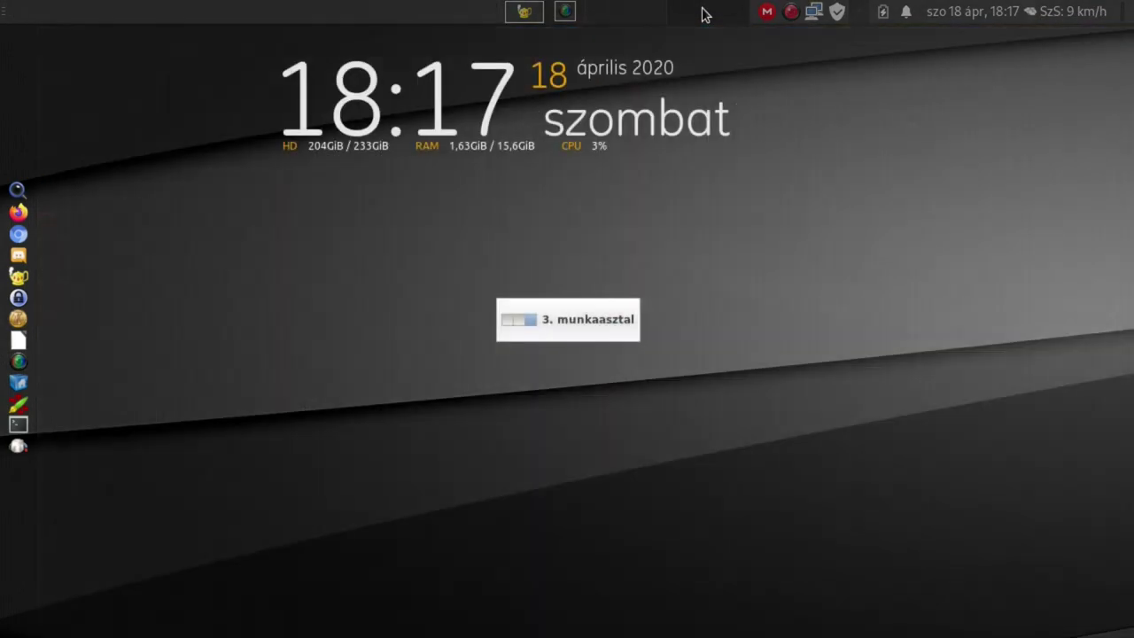
left_click(522, 11)
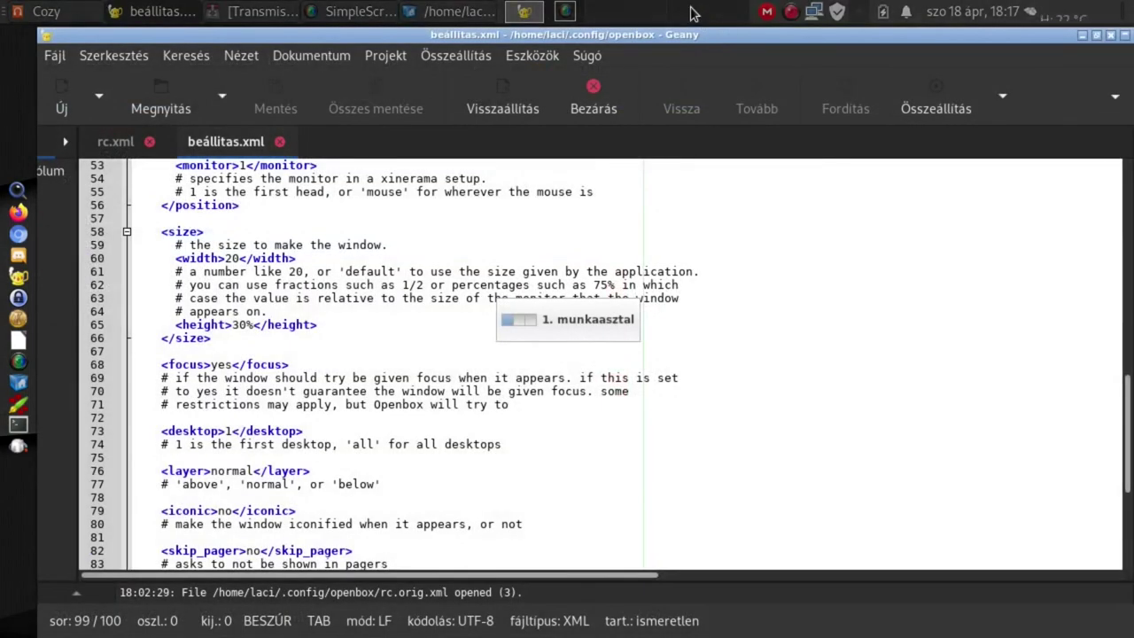
Step: Read the layer, iconic, skip_pager, skip_taskbar, fullscreen and maximized rules in beállitas.xml, and return to the start of the file
scroll(700, 13, "down", 1)
left_click(525, 11)
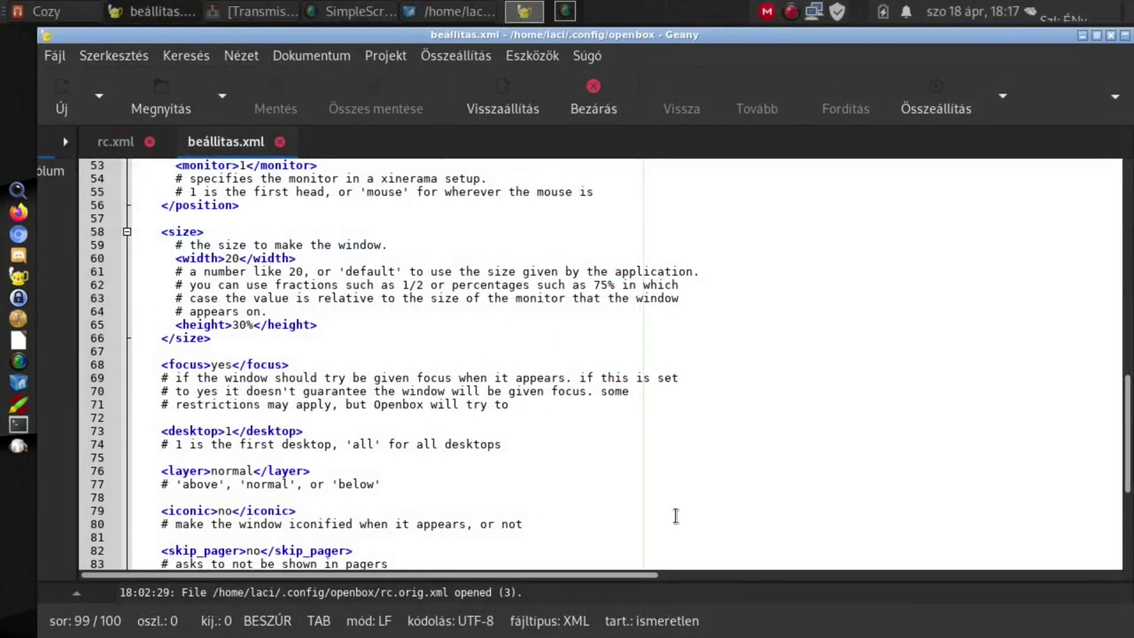
scroll(555, 438, "down", 1)
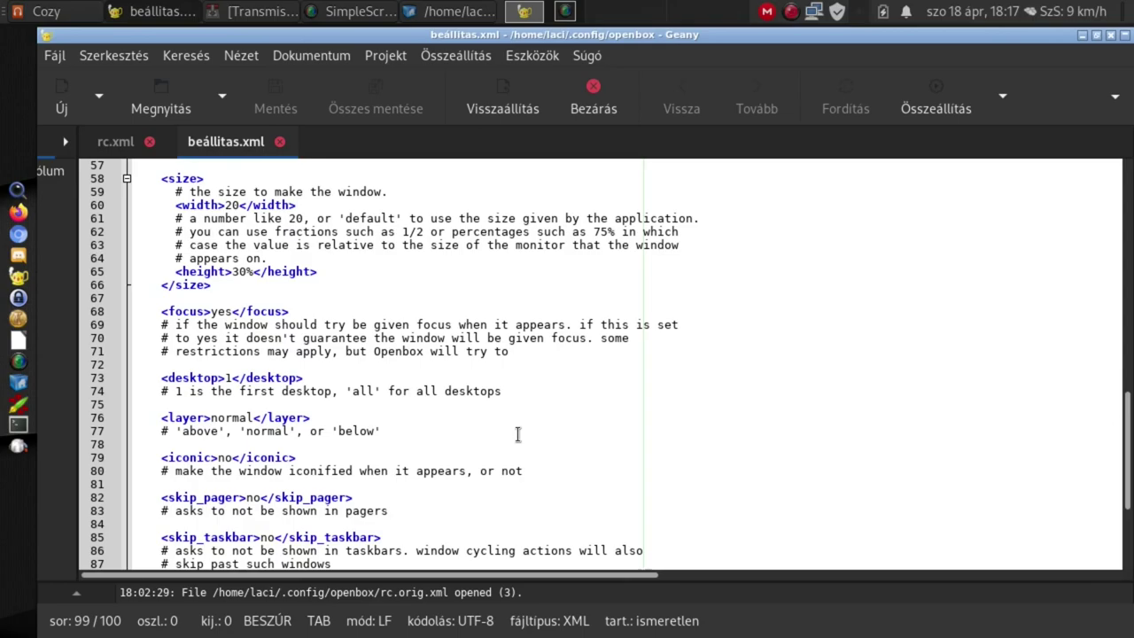
scroll(518, 433, "up", 2)
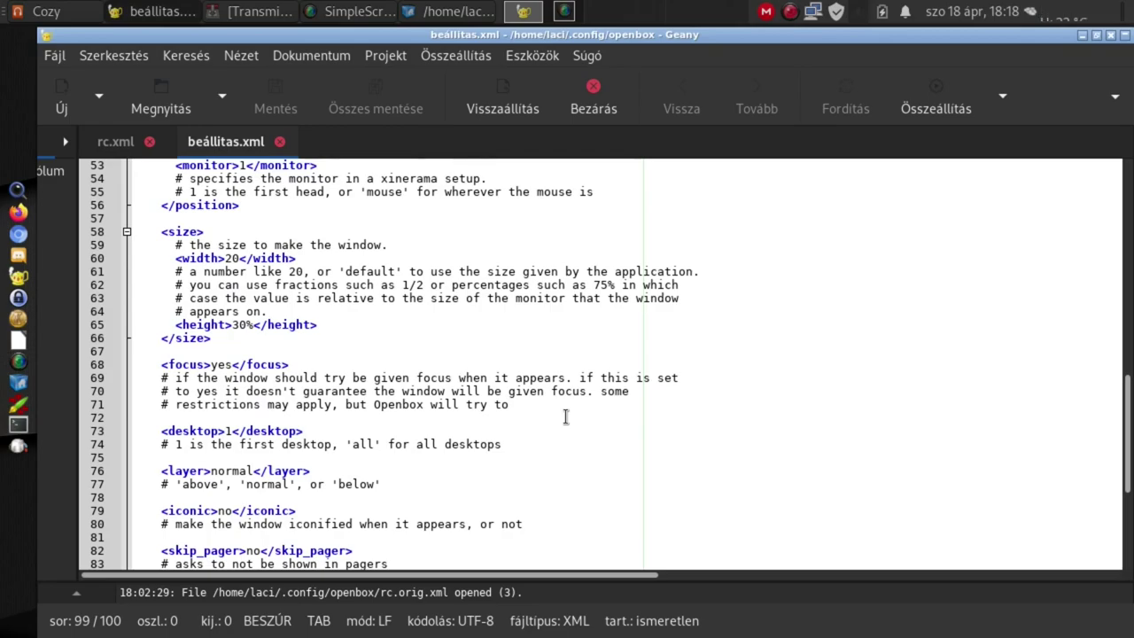
scroll(390, 478, "down", 3)
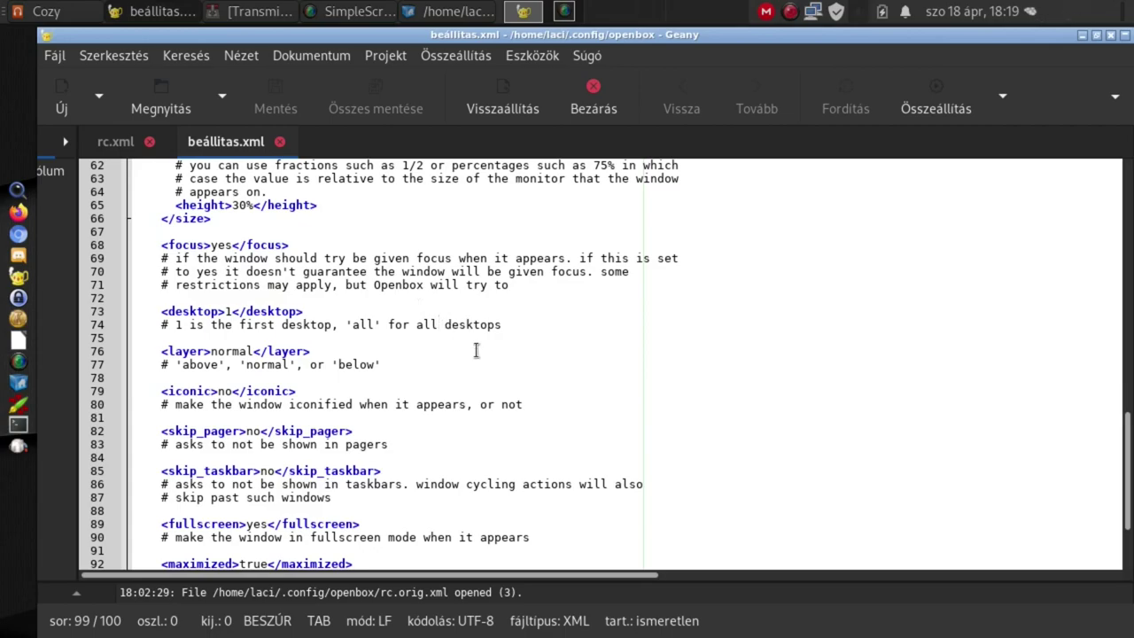
scroll(475, 349, "down", 3)
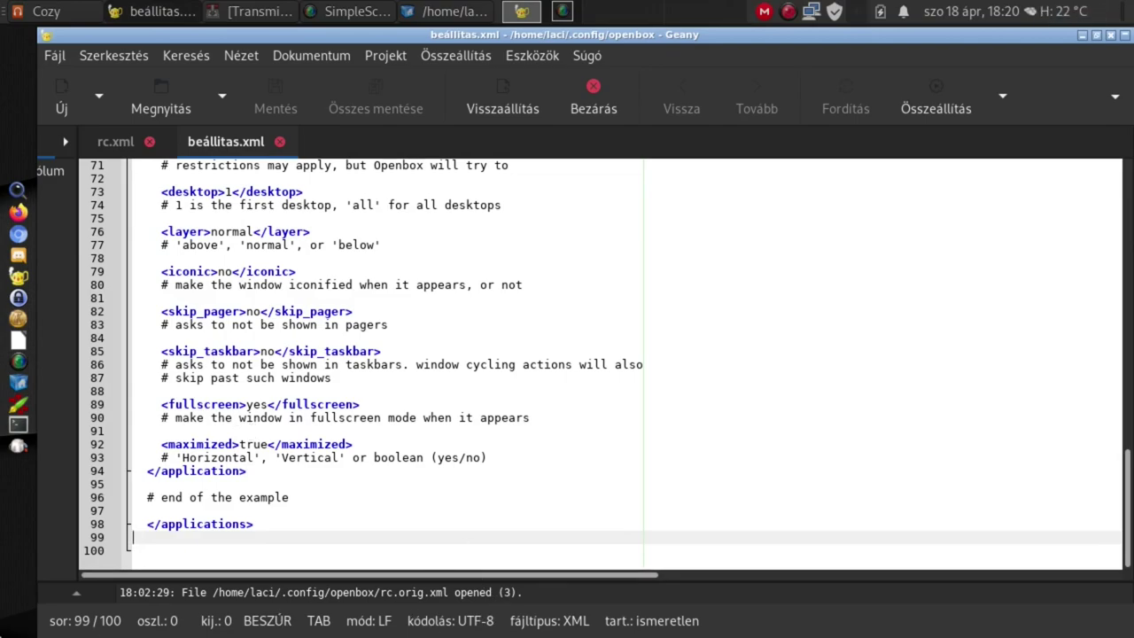
scroll(314, 465, "up", 15)
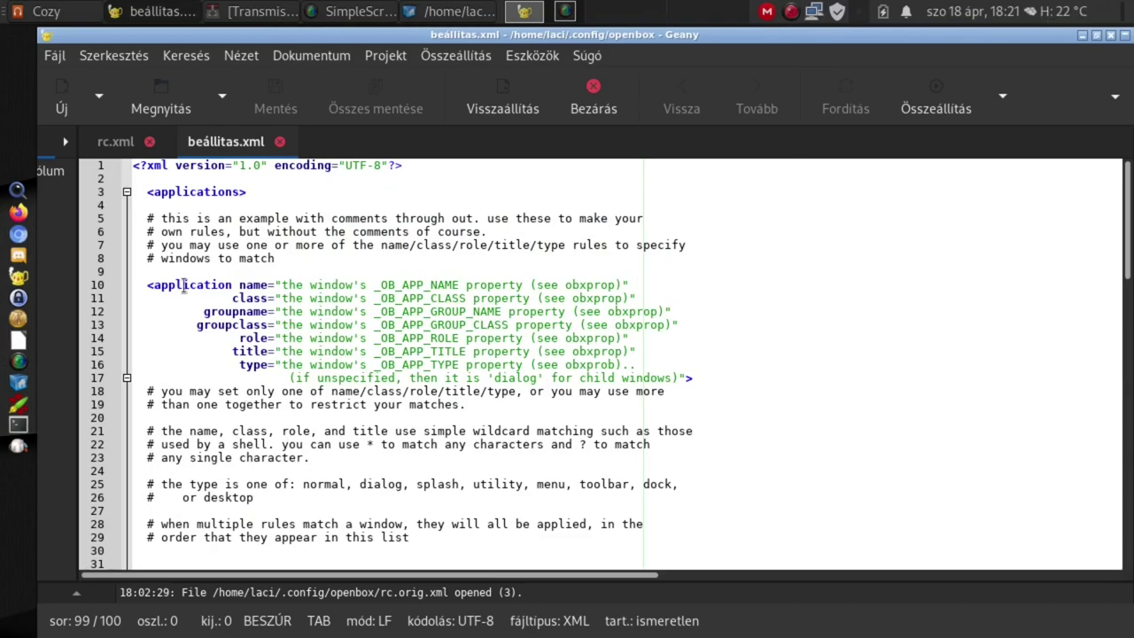
Step: Correct the misspelled first word of the comment above the decor rule in rc.xml to "Mindegyik"
left_click(108, 142)
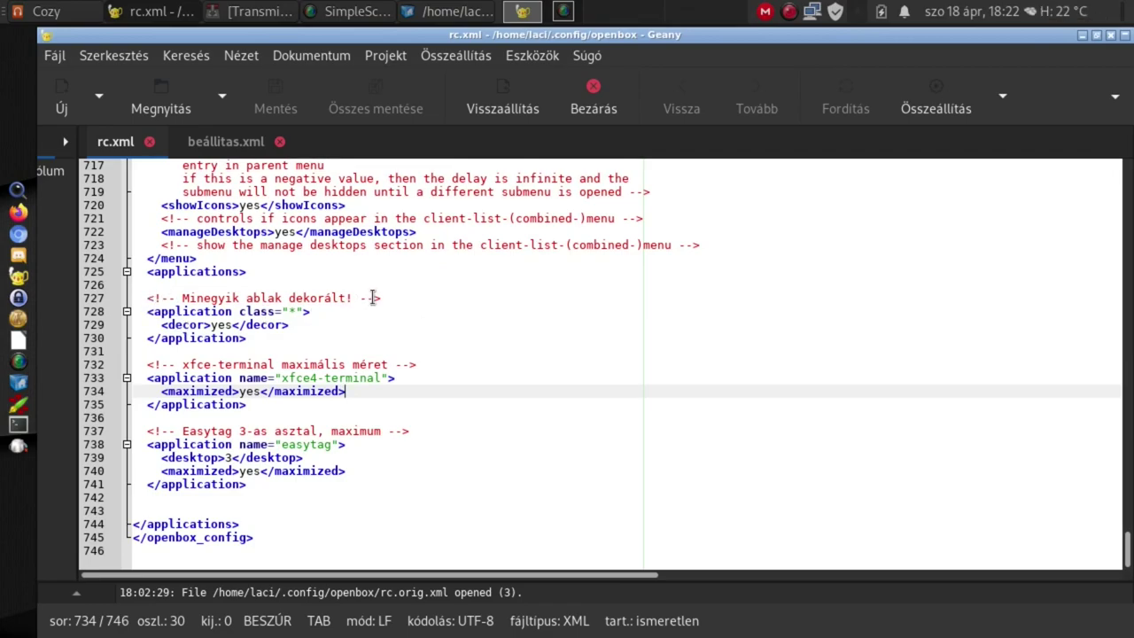
left_click(203, 298)
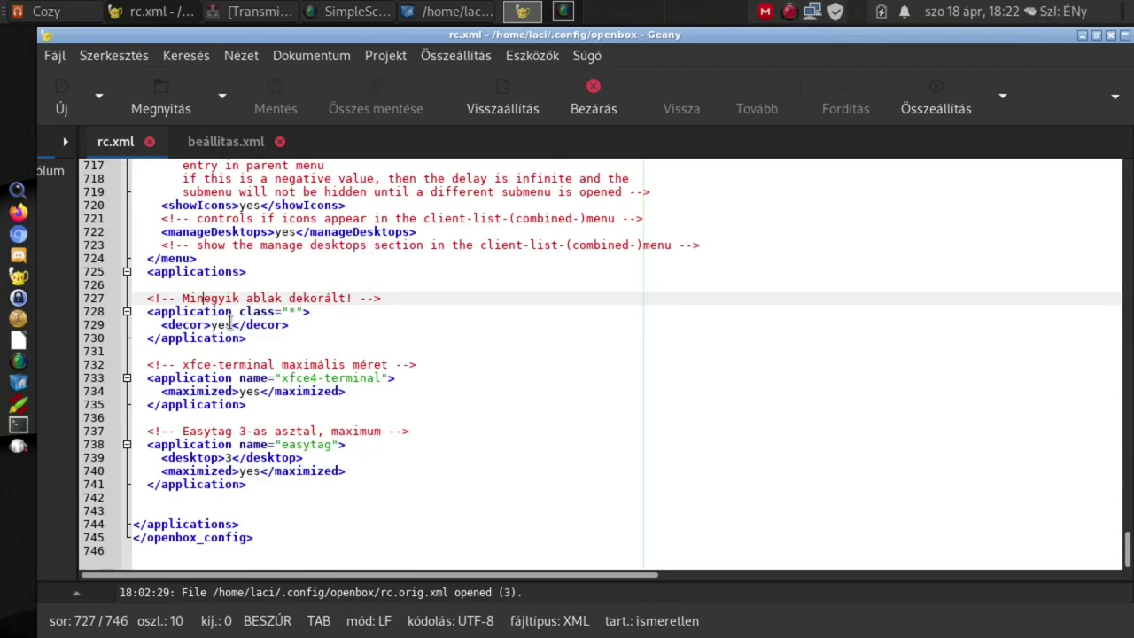
type("d")
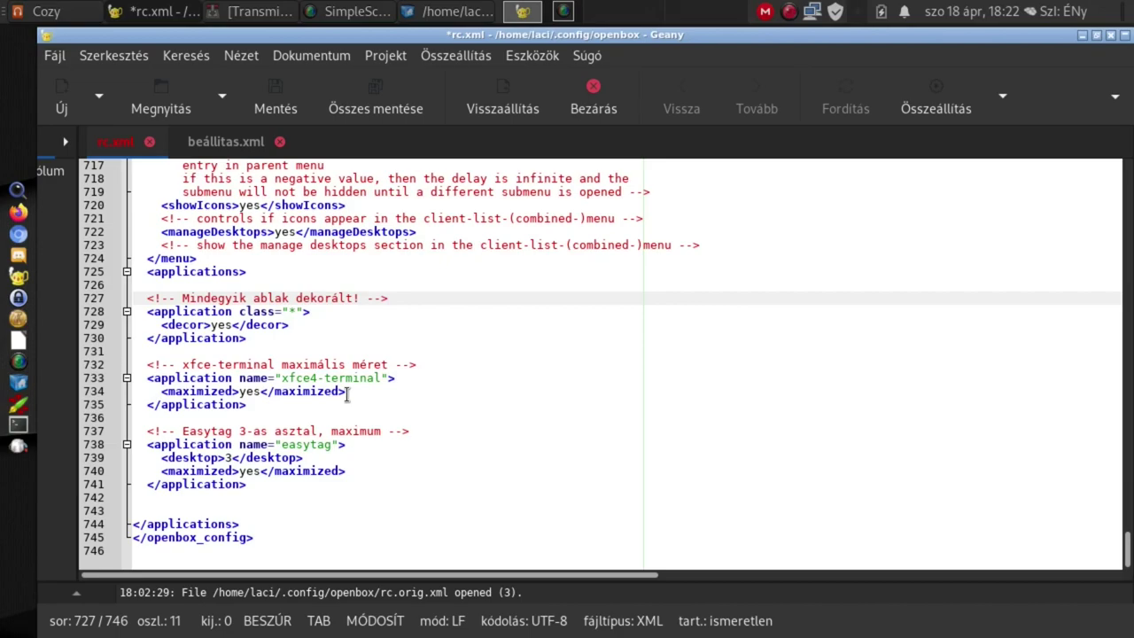
Step: Consult the position and size rules in beállitas.xml, and return to the application rules in rc.xml
left_click(243, 145)
scroll(178, 228, "down", 12)
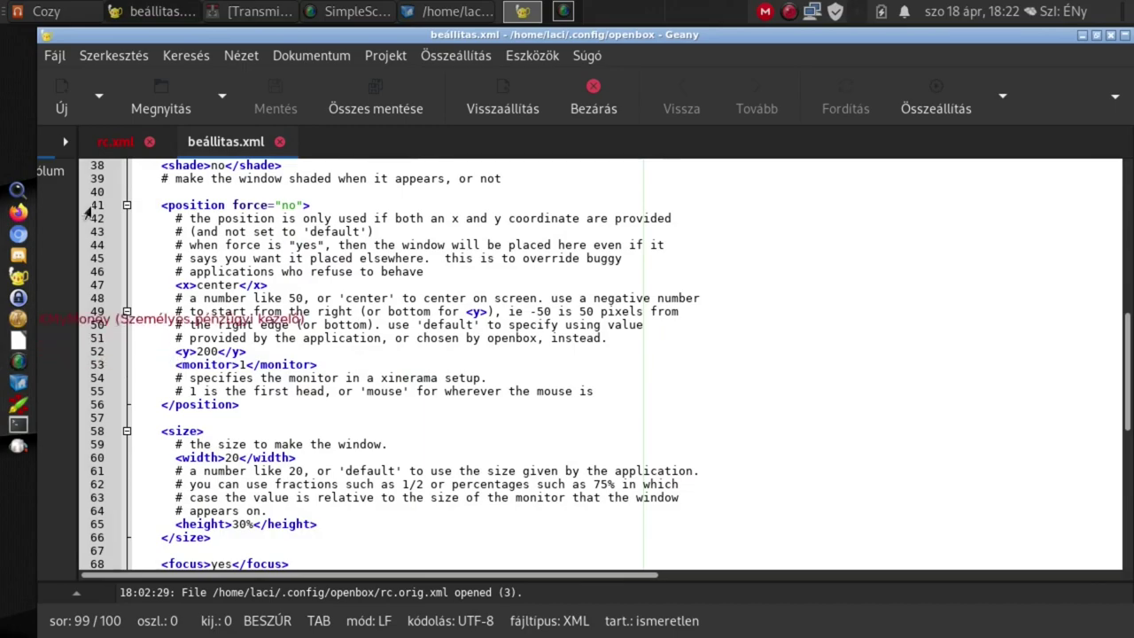
left_click(115, 143)
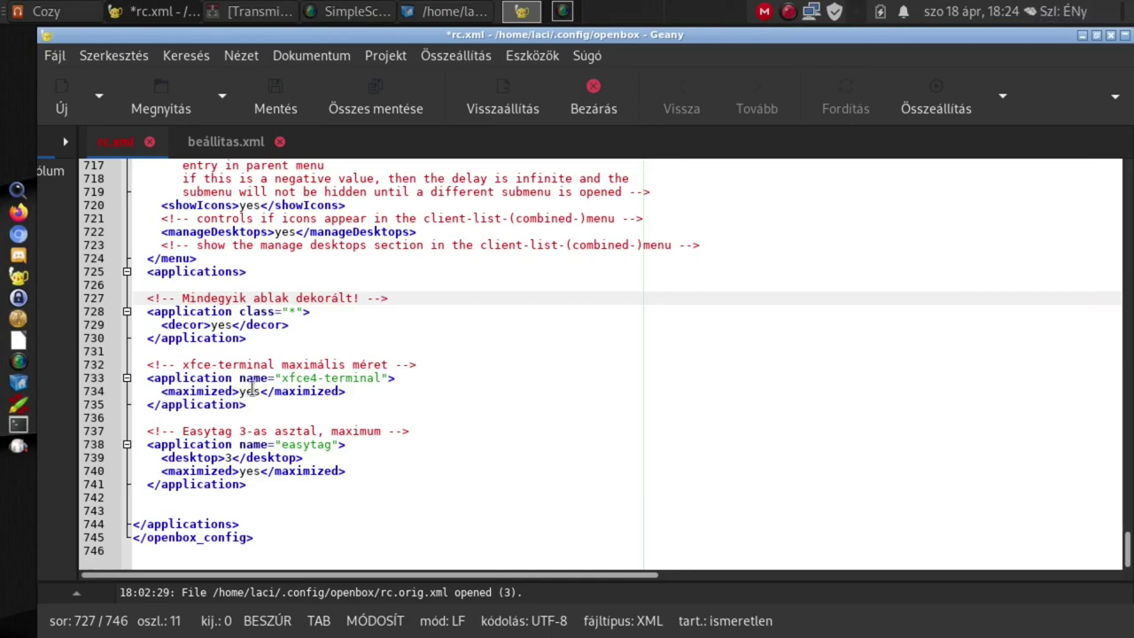
Step: Open a terminal window to demonstrate the xfce4-terminal maximized rule, and close it
key("ctrl+alt+t")
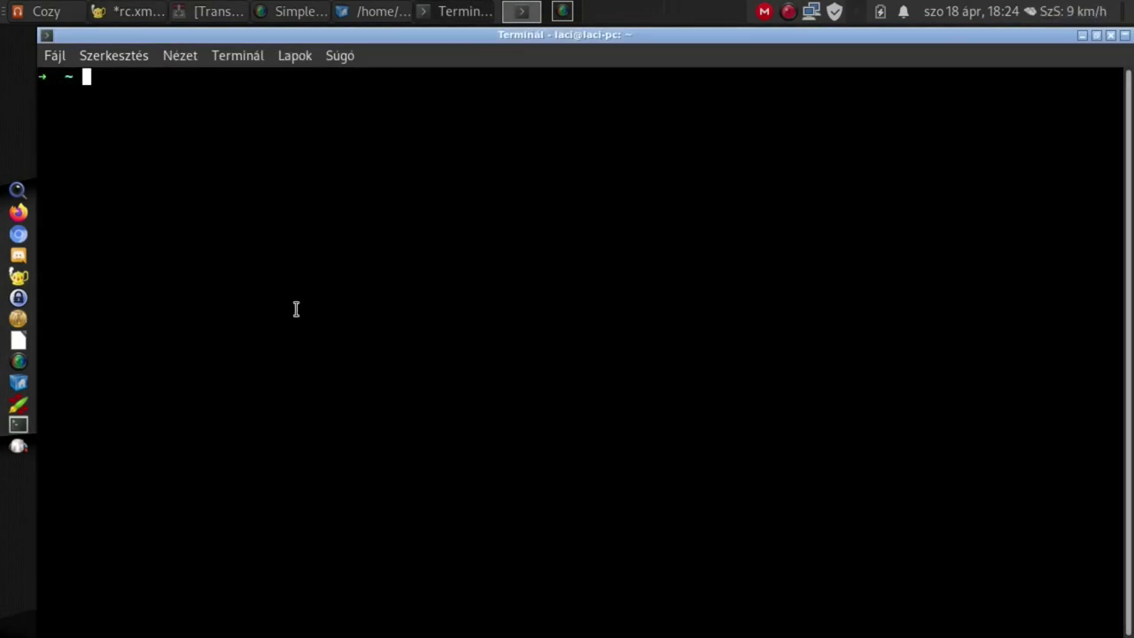
left_click(1112, 35)
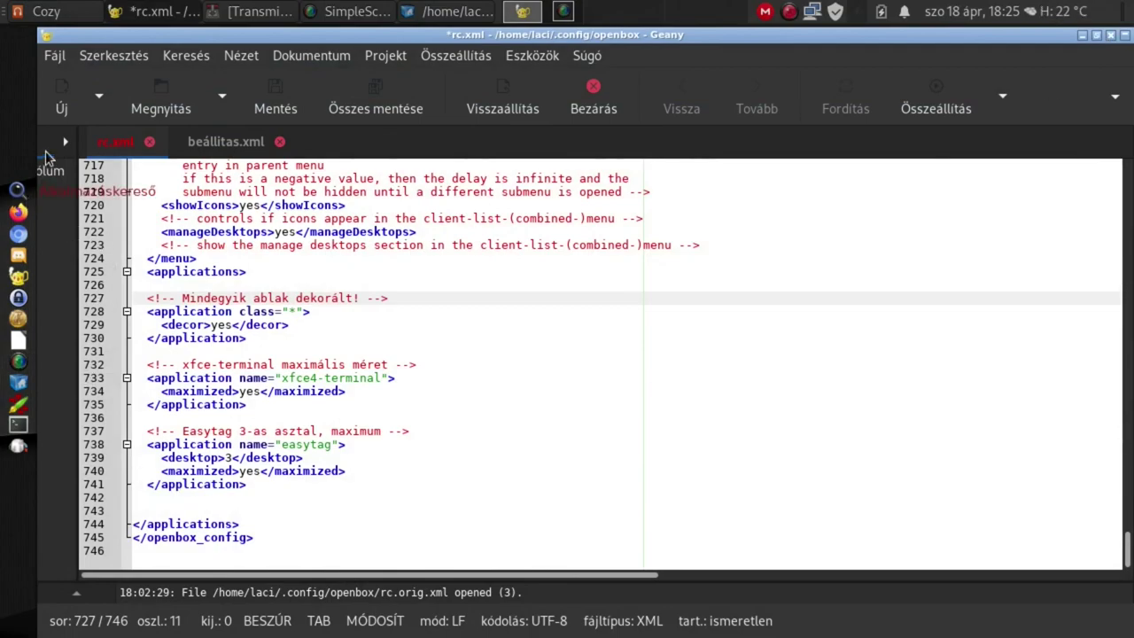
Step: Find and launch EasyTAG from the application finder, view it on workspace 3, and return to rc.xml on workspace 1
left_click(18, 189)
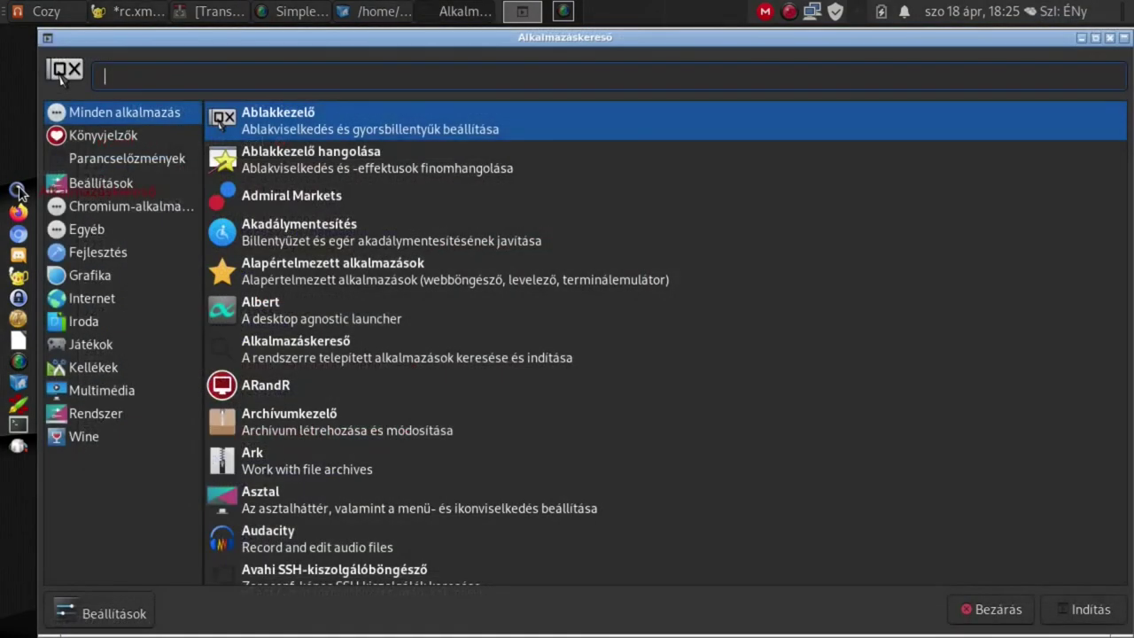
type("eas")
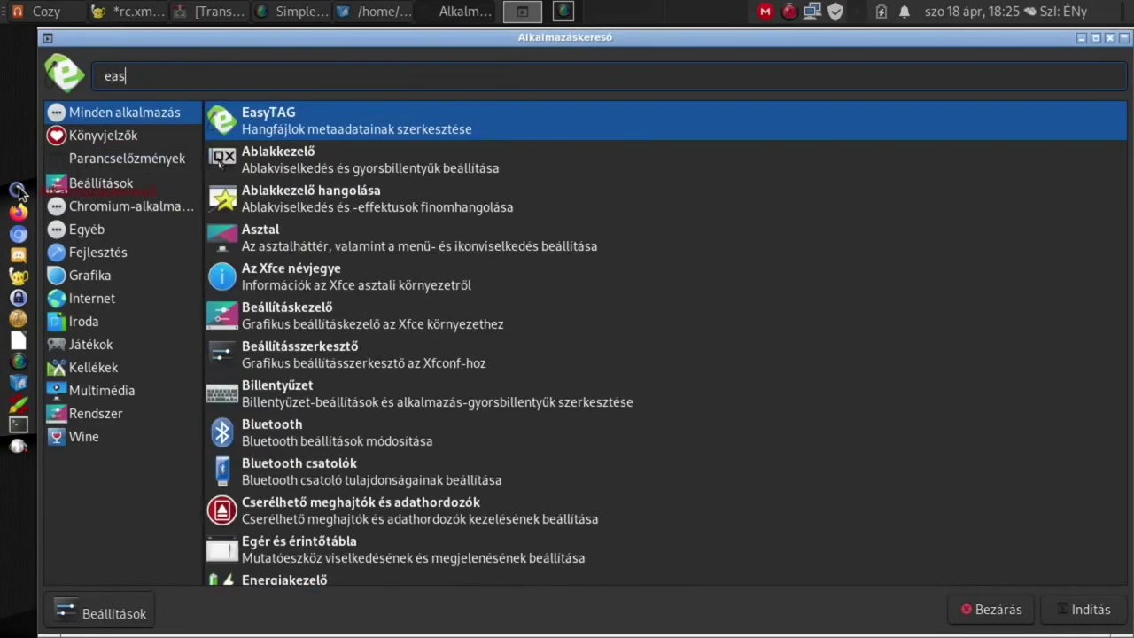
double_click(254, 123)
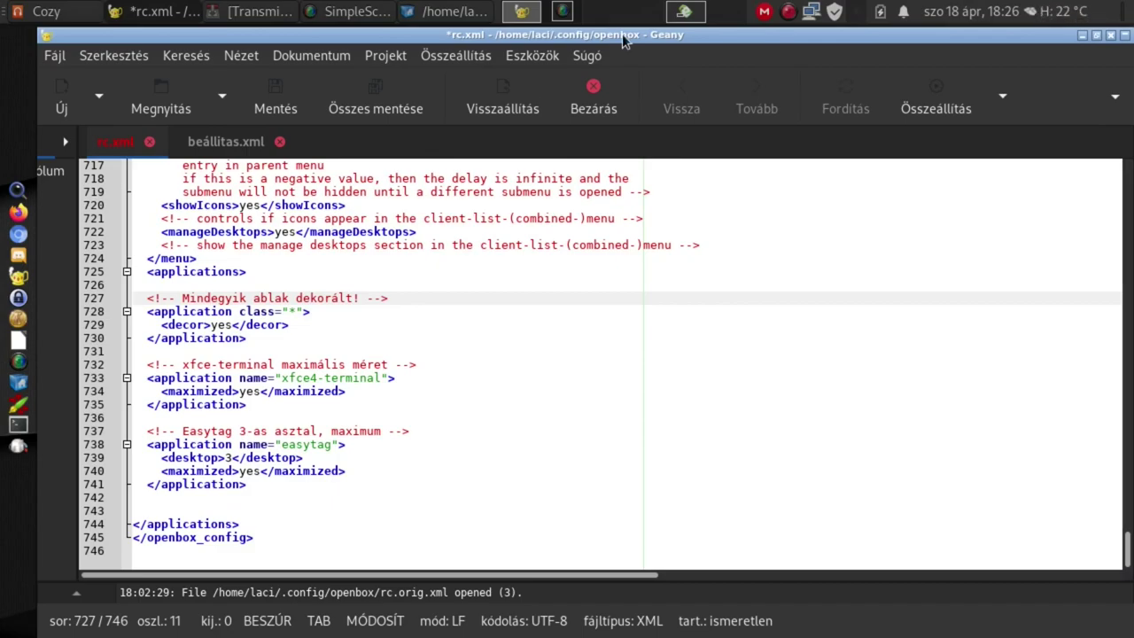
left_click(684, 15)
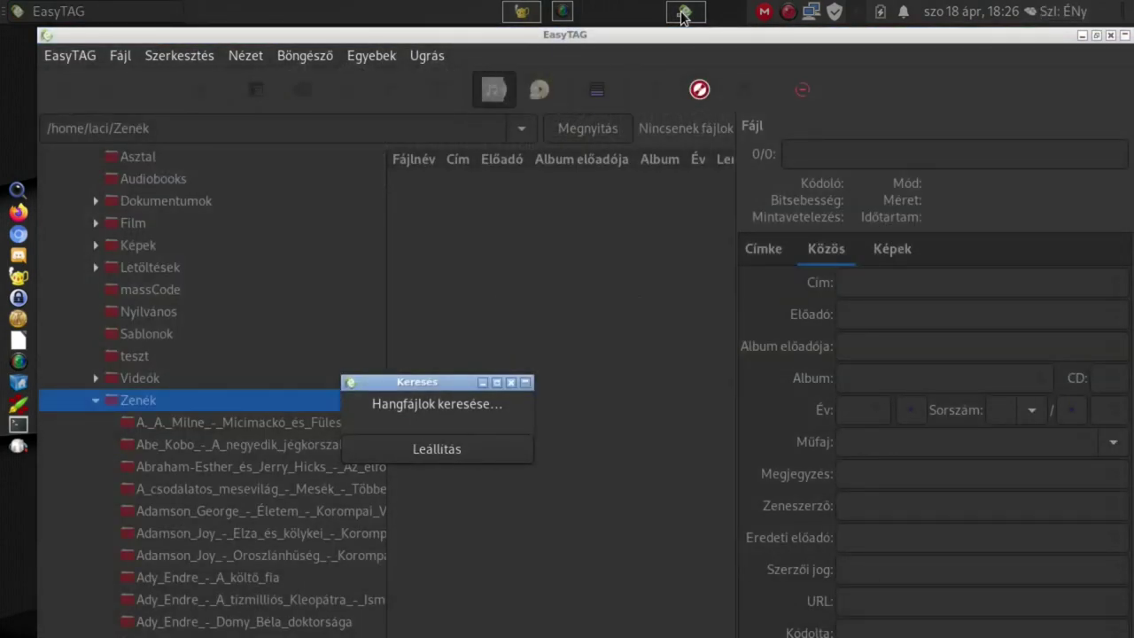
left_click(523, 12)
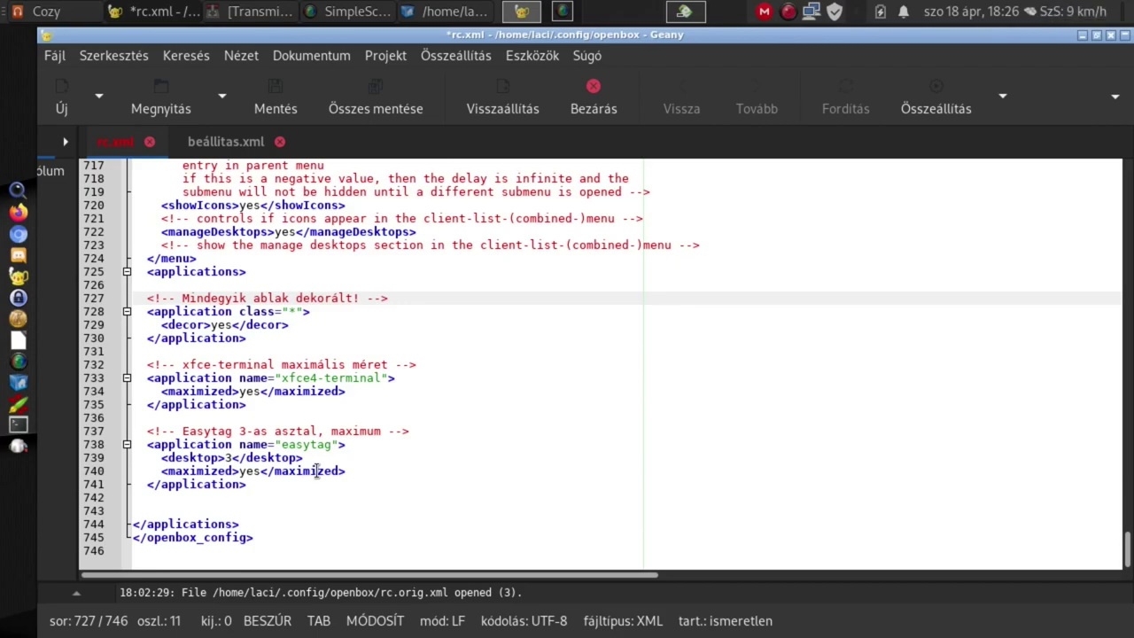
Step: Review the position and size rules in beállitas.xml once more, and go to the W-Up Reconfigure keybinding in rc.xml
left_click(212, 147)
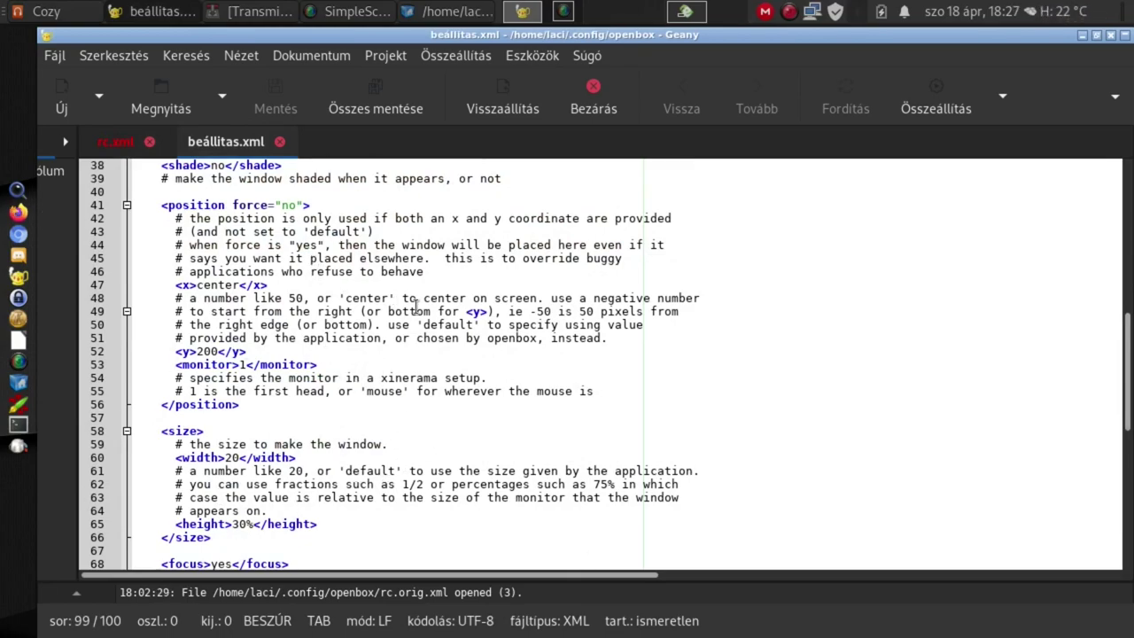
left_click(119, 144)
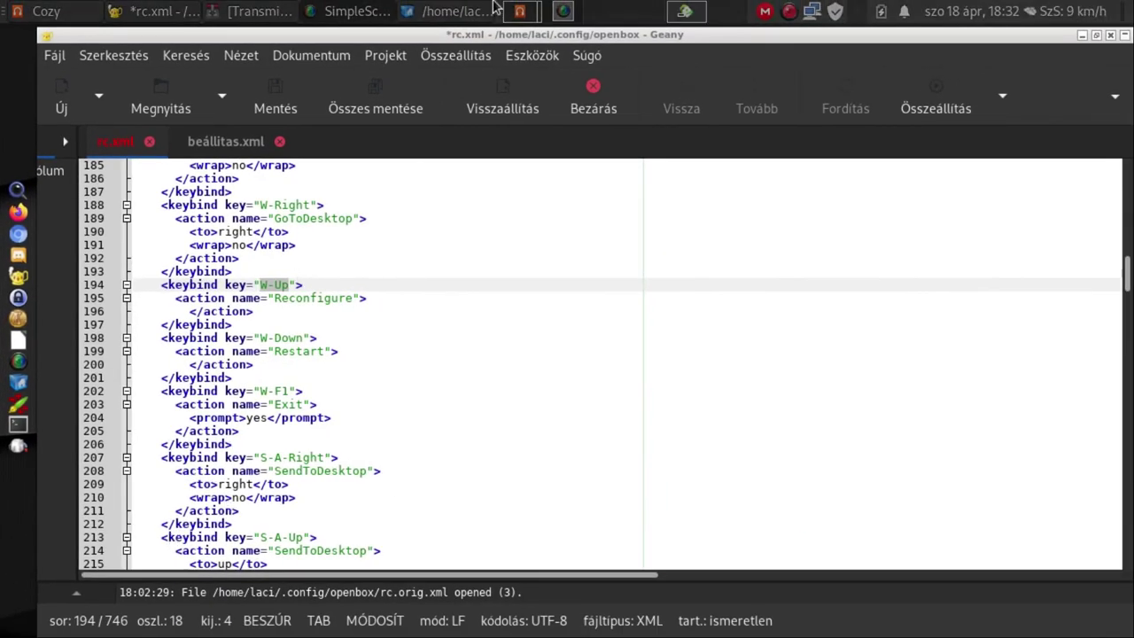
Step: Minimize the text editor and the file manager to show the empty desktop
left_click(1082, 35)
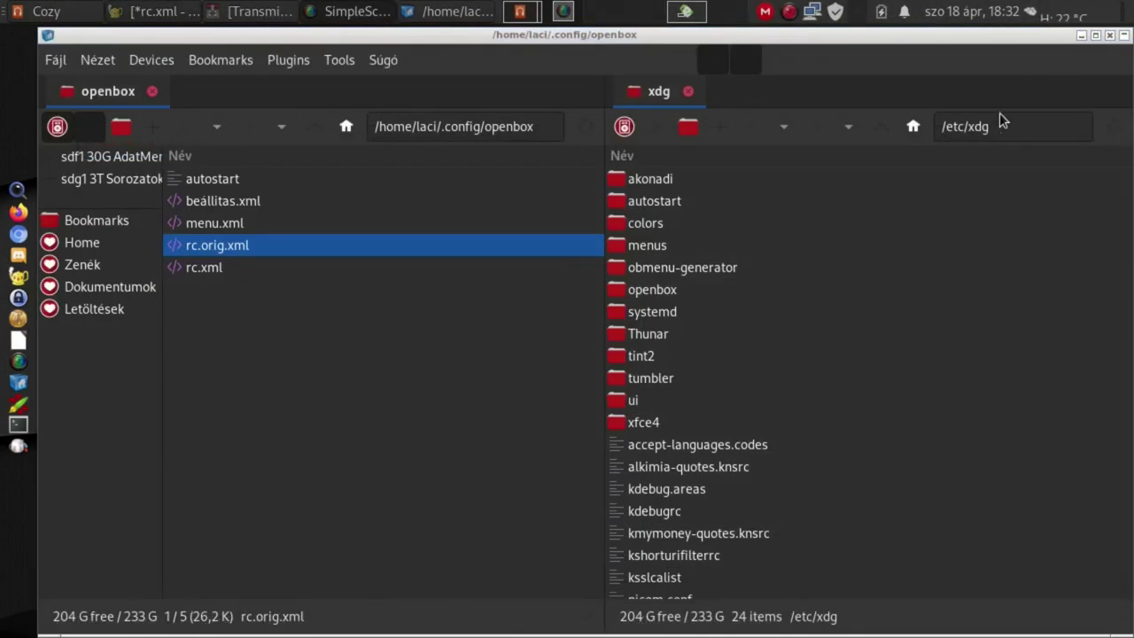
left_click(1083, 37)
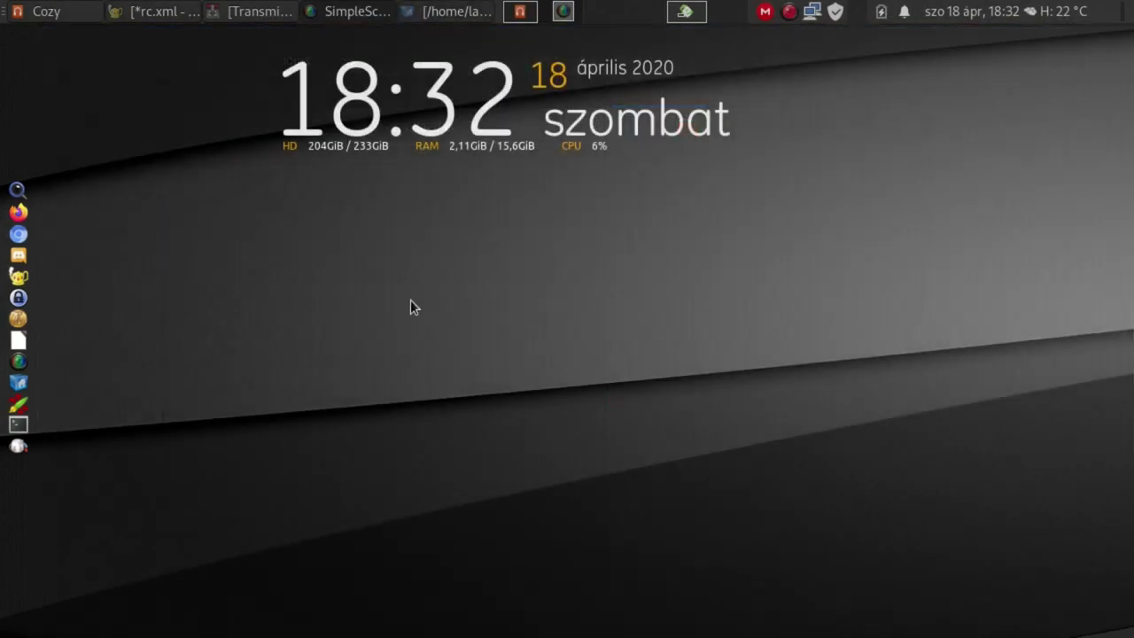